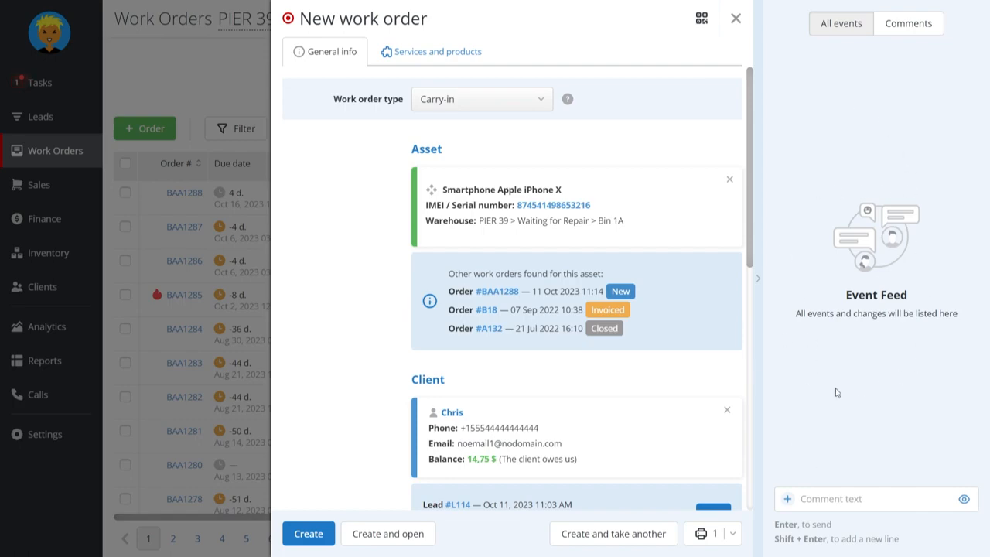
Attach a PDF file and a photo of the phone to the new work order's event feed
click(786, 501)
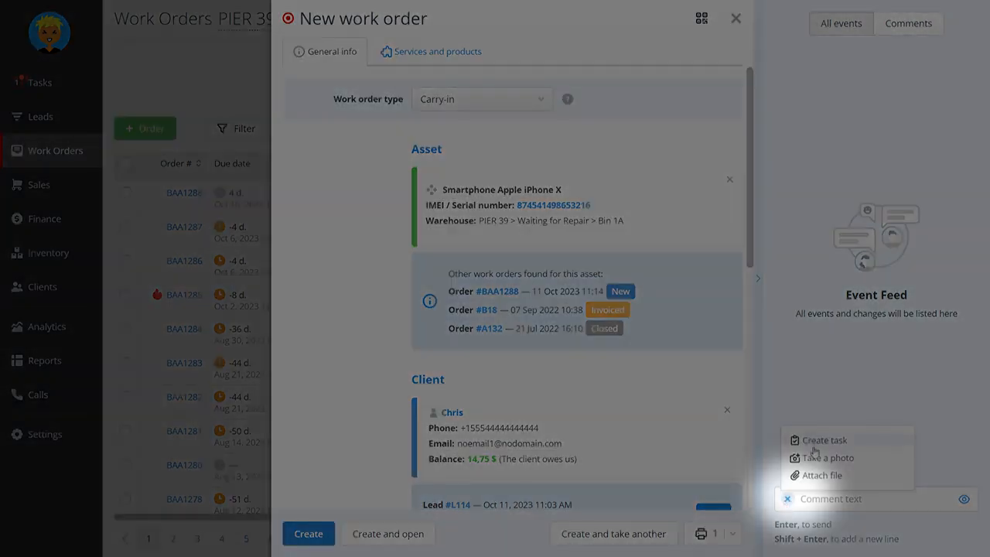
click(822, 477)
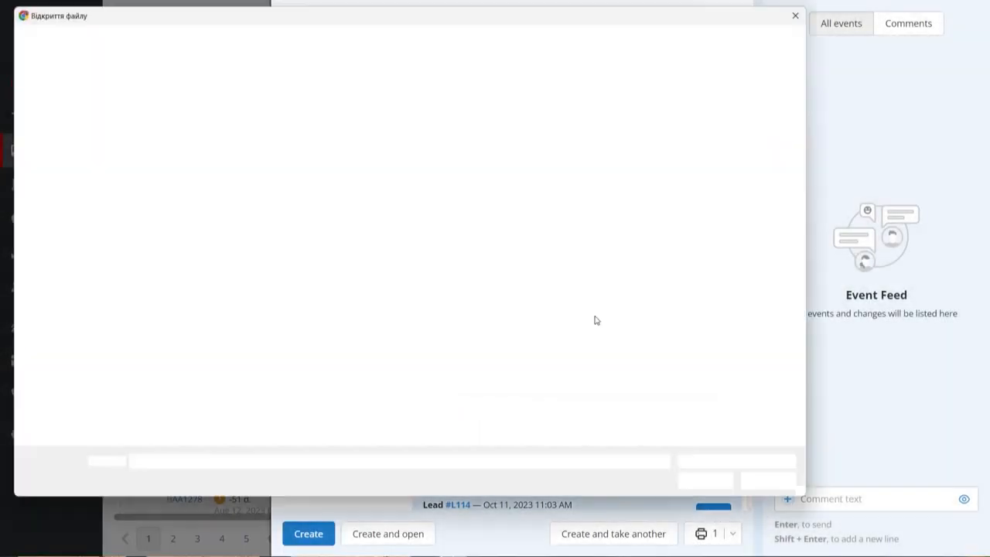
double_click(227, 113)
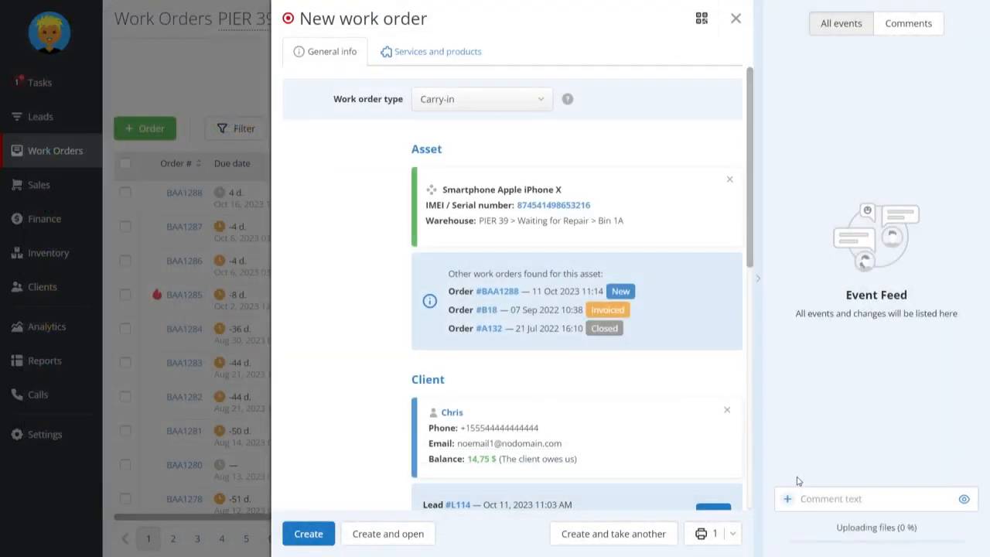
click(789, 500)
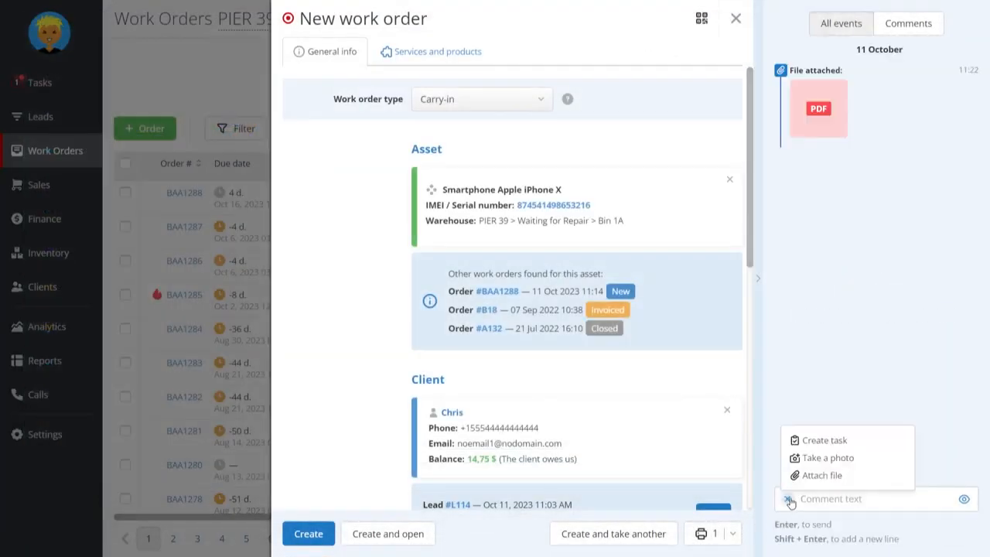
click(808, 475)
double_click(286, 114)
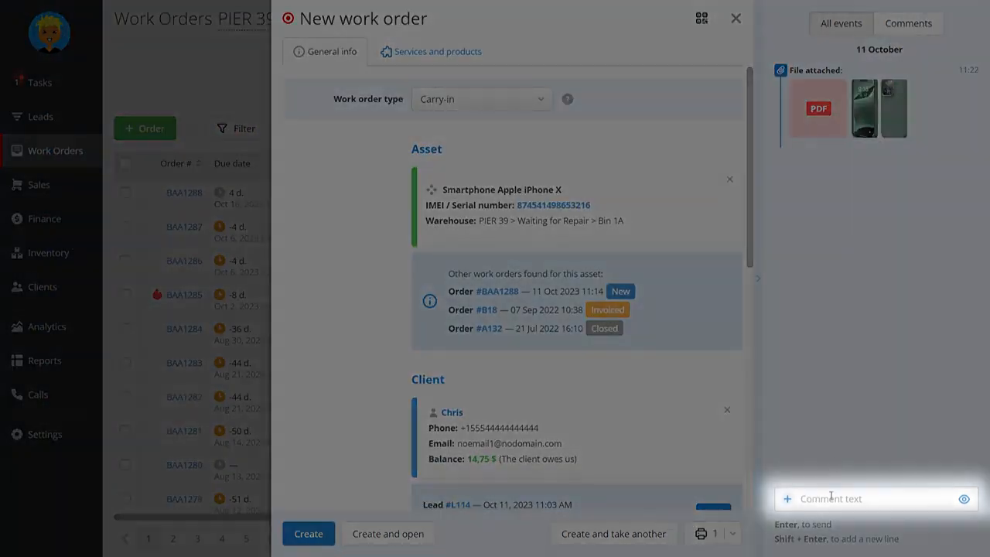
Post the text "Comment" in the work order's event feed with its visibility switched off
click(831, 497)
text(Comment)
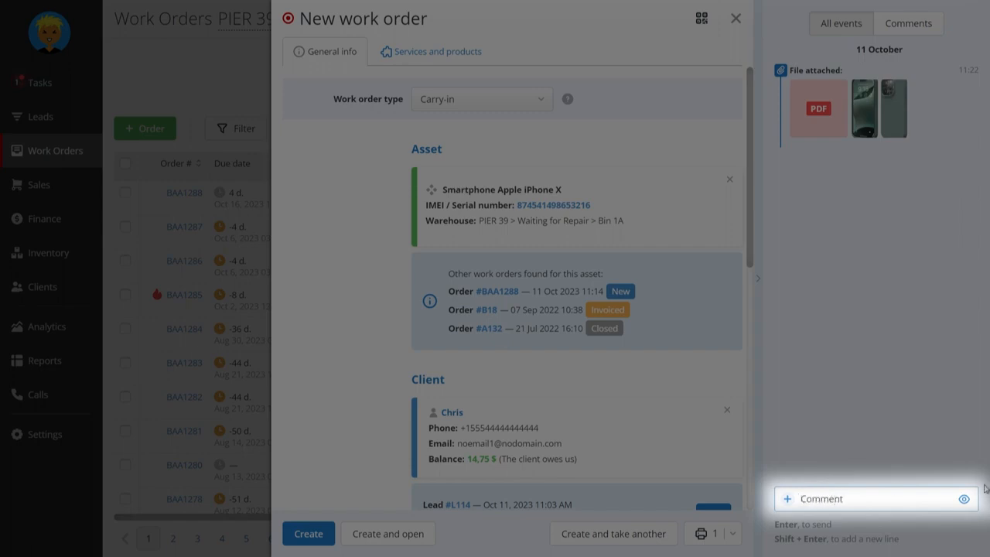
click(967, 499)
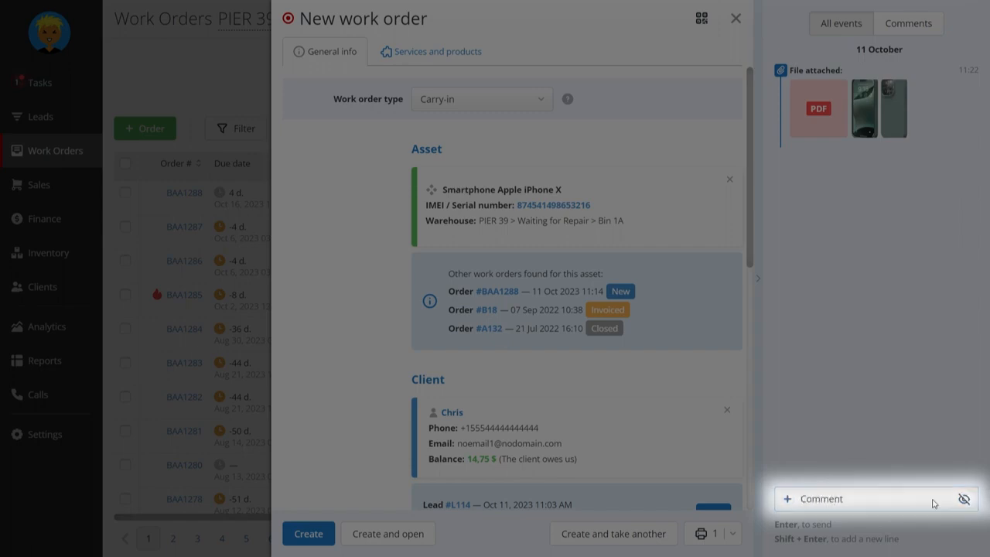
key(Return)
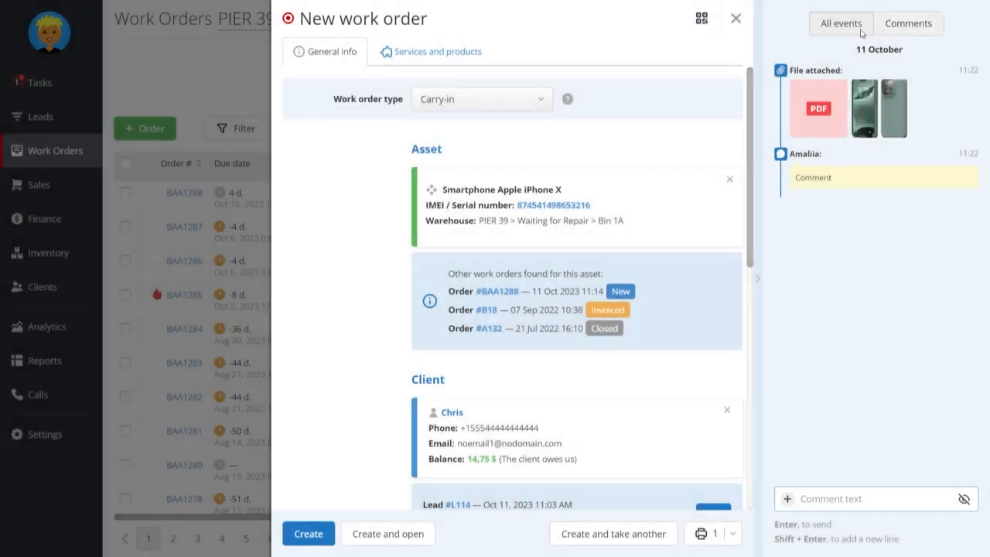
Compare the event feed filtered to comments only with the feed showing all events
click(891, 30)
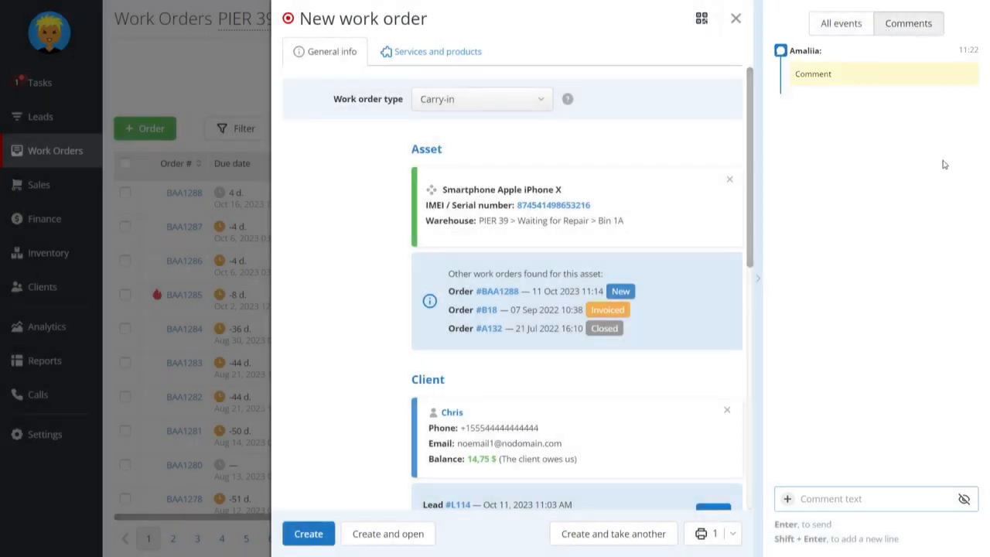
click(856, 23)
click(905, 27)
click(843, 27)
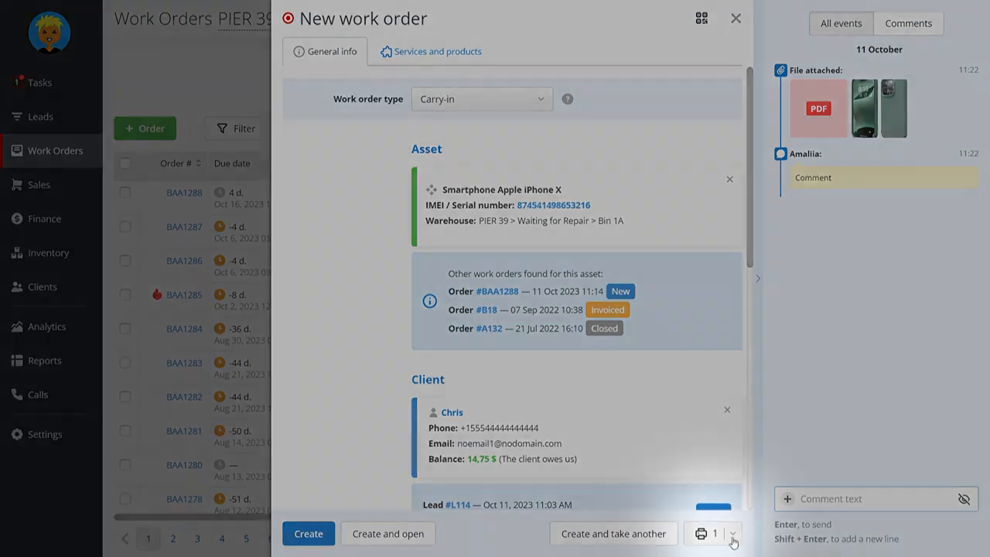
Add Ticket to the documents that are printed when the work order is created
click(732, 533)
click(619, 490)
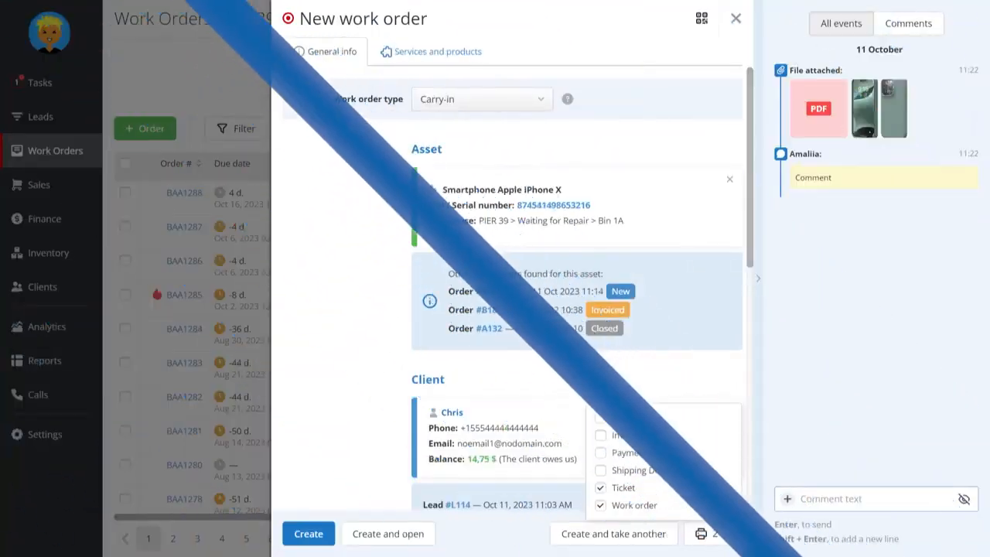
click(733, 533)
Add the Payer system field to the Warranty work order form in the forms editor
scroll(662, 411, down, 4)
scroll(662, 411, down, 1)
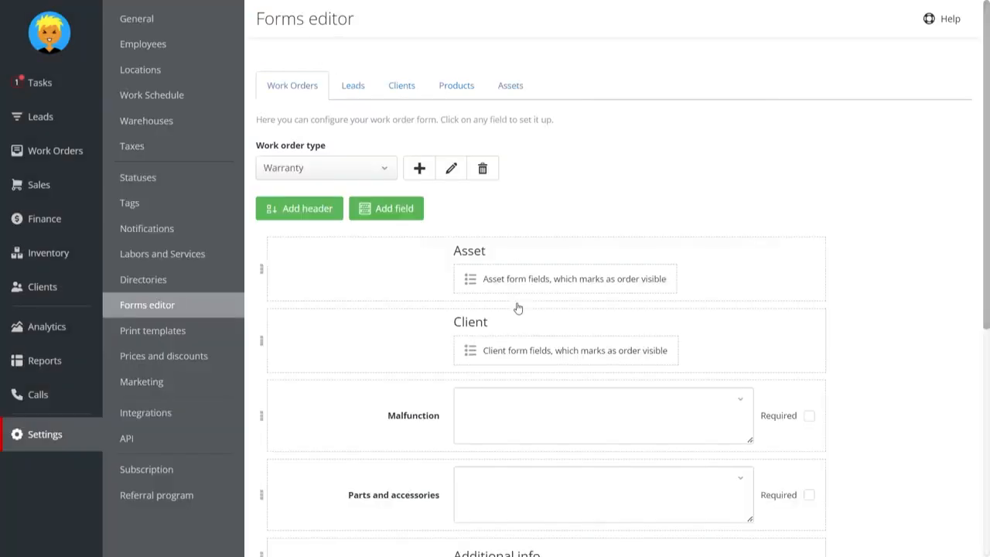
click(398, 214)
click(406, 233)
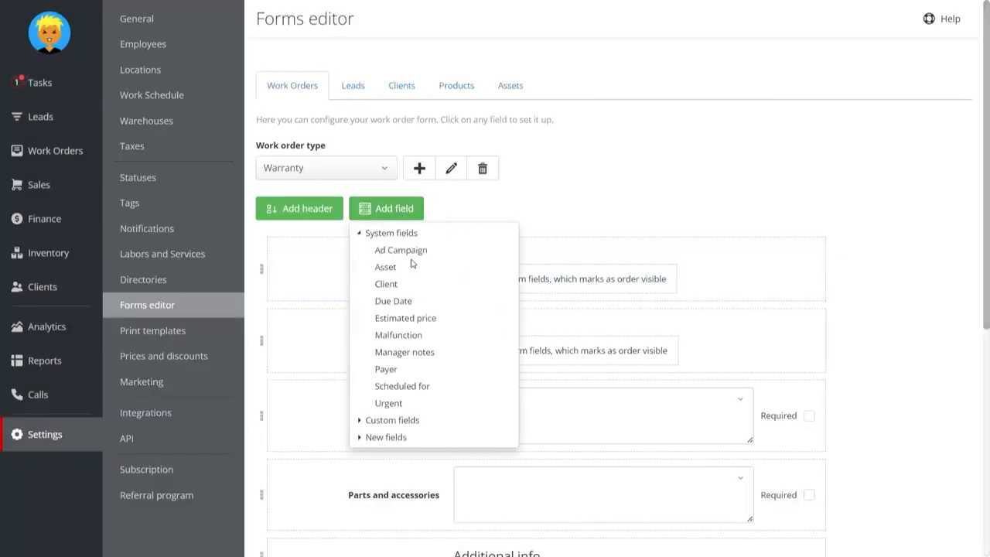
click(388, 370)
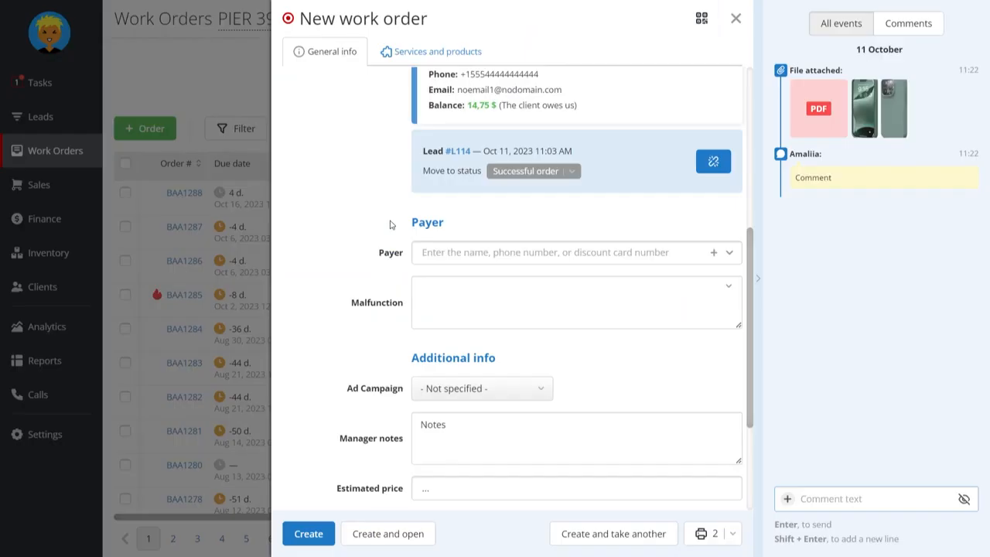
Find Company Inc. and set it as the payer of the new work order
scroll(451, 245, up, 2)
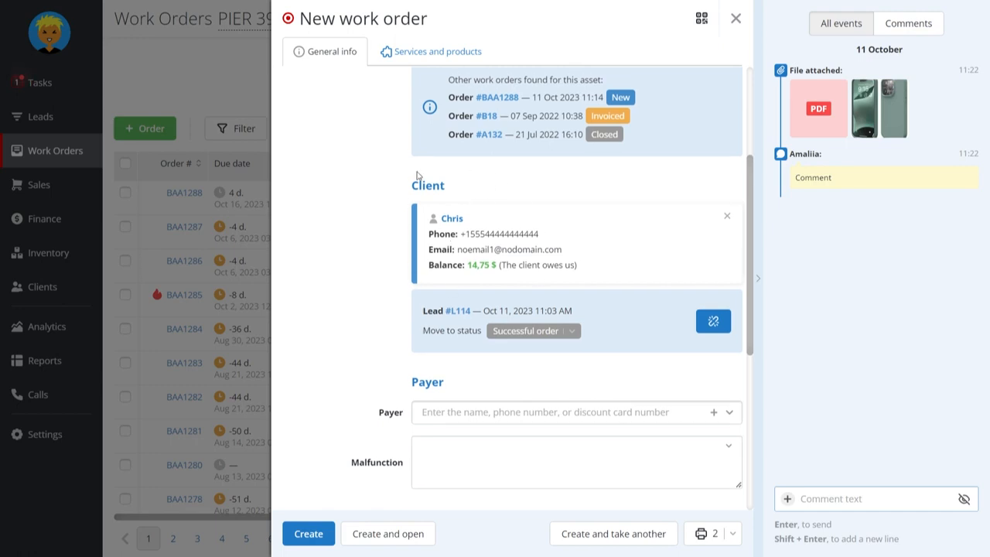
scroll(407, 312, down, 1)
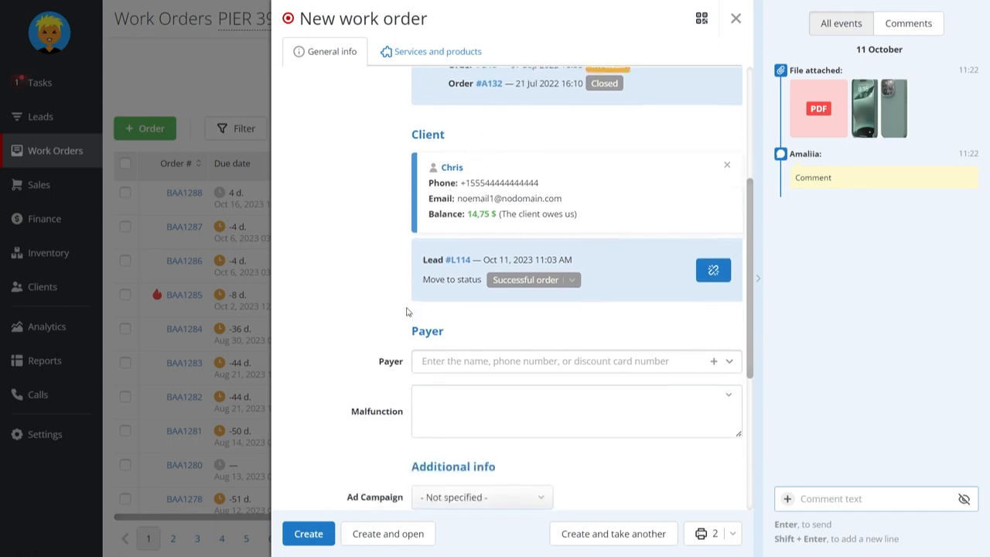
click(605, 360)
text(Compa)
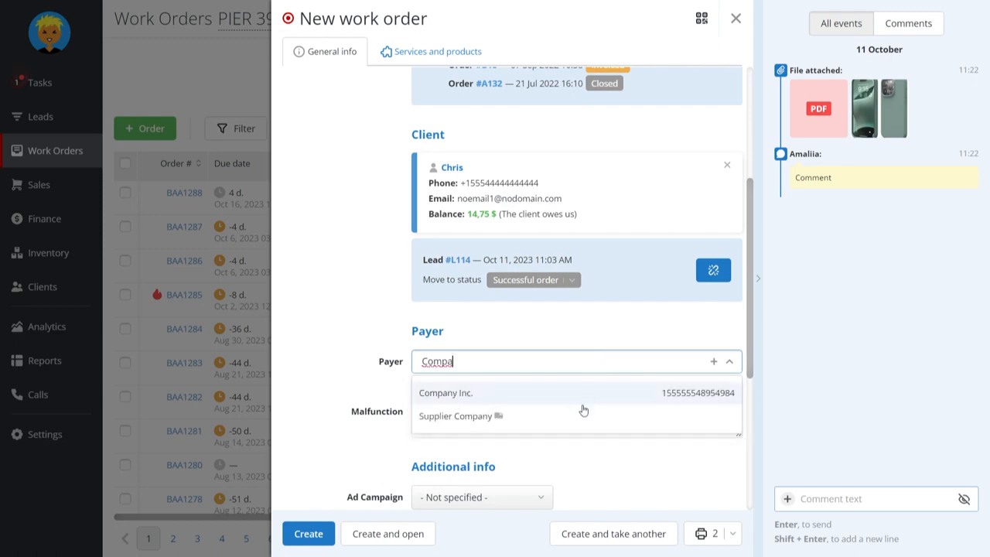
click(582, 400)
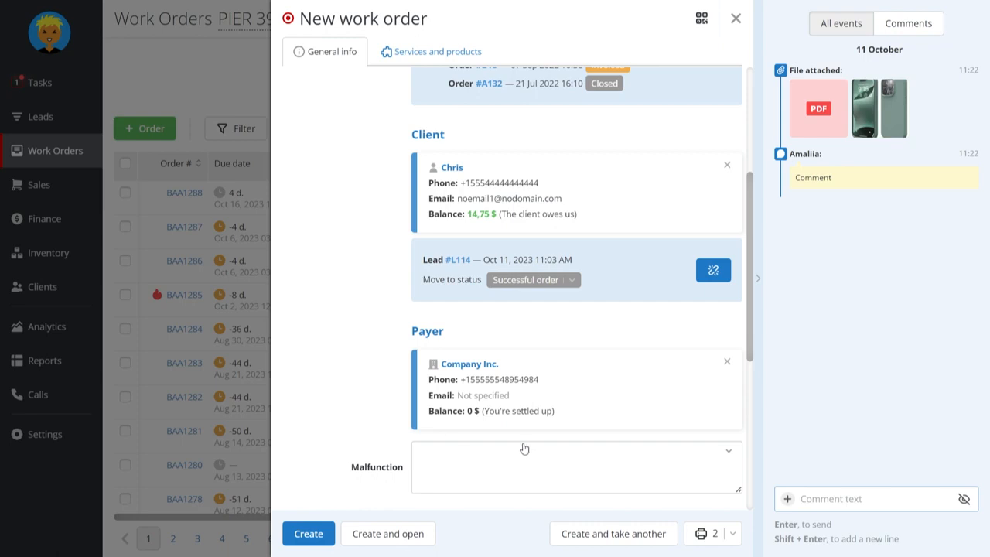
click(727, 362)
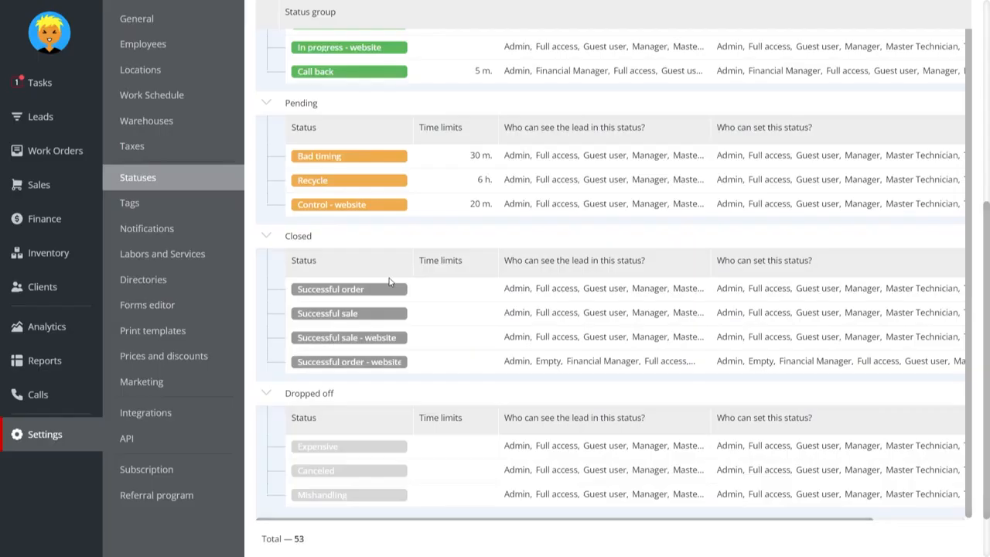
Review the settings of the closed lead statuses Successful order and Successful order - website
click(425, 289)
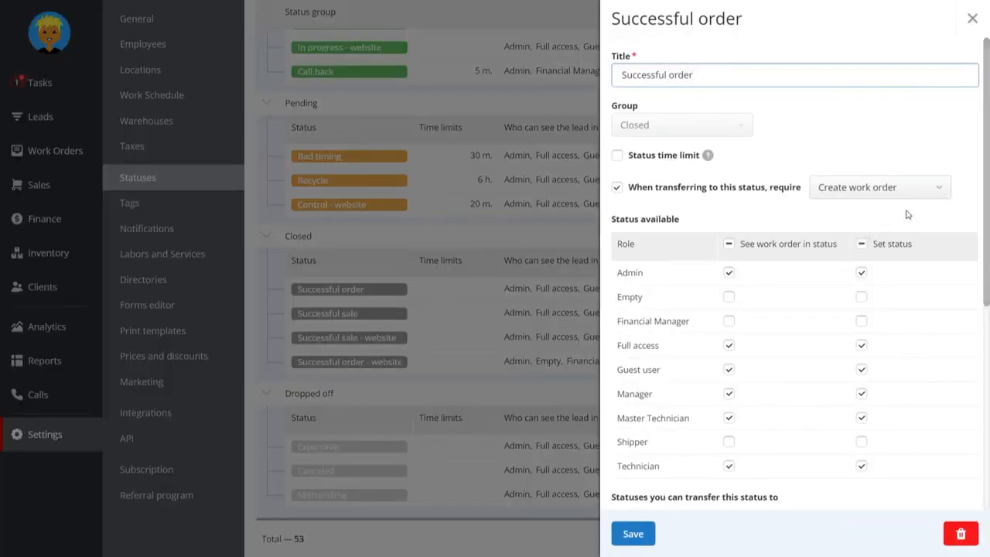
click(489, 406)
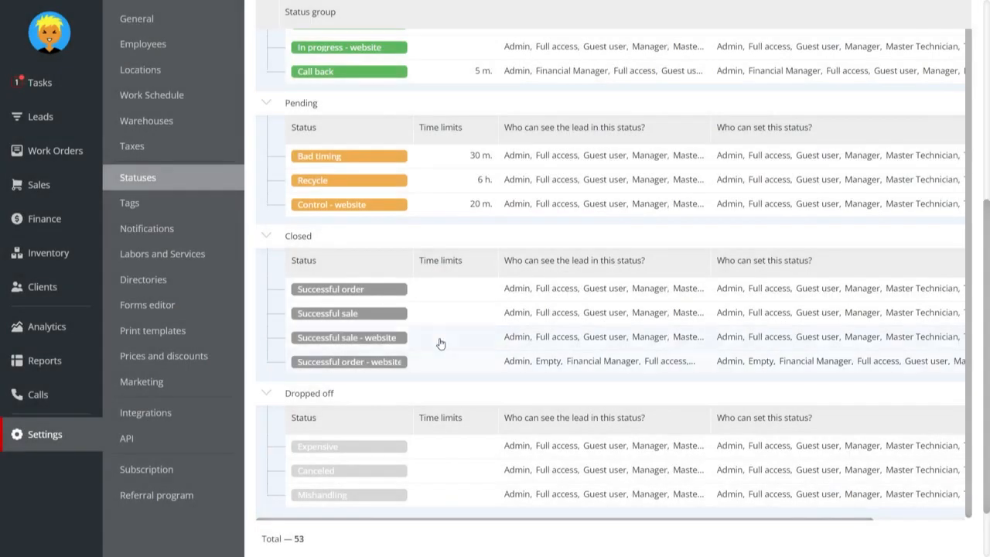
click(445, 373)
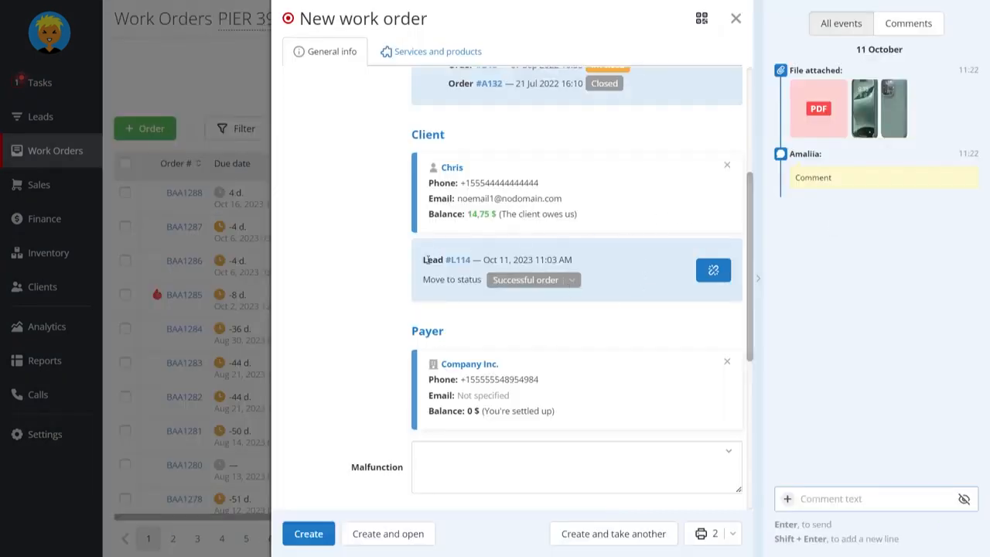
Switch the linked lead's target status to Successful order - website and back to Successful order
click(570, 281)
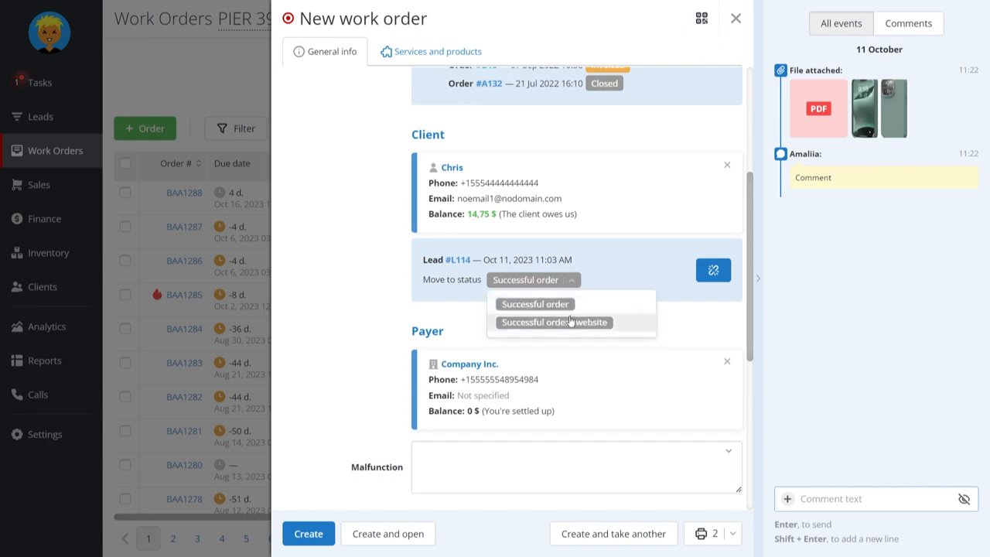
click(570, 321)
click(577, 282)
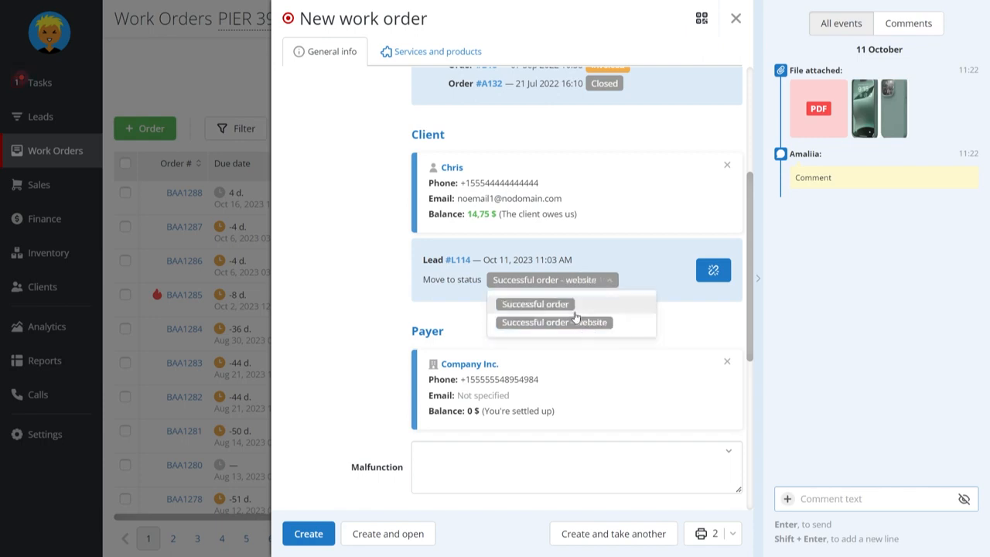
click(574, 306)
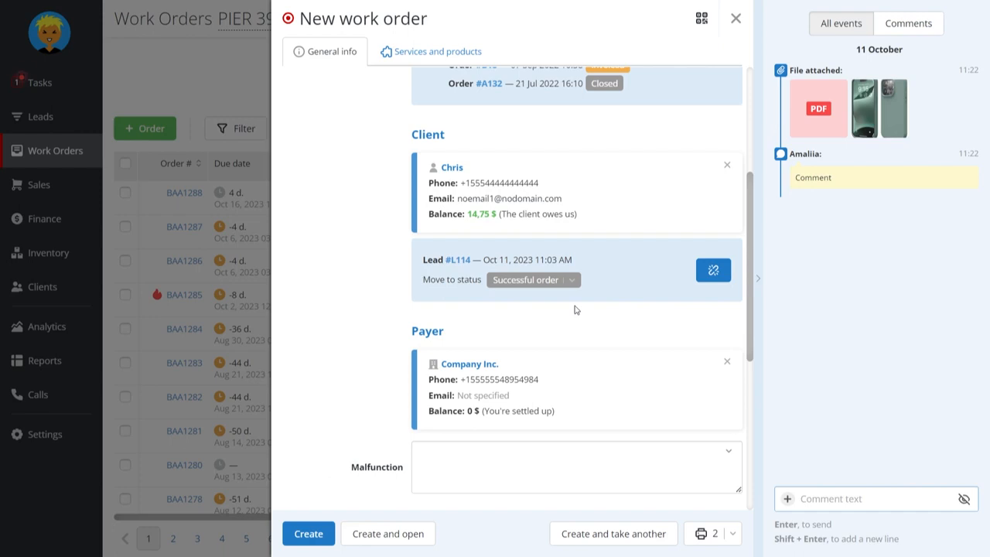
Browse the product categories and the full list of labors, services and products available for the new work order
click(404, 54)
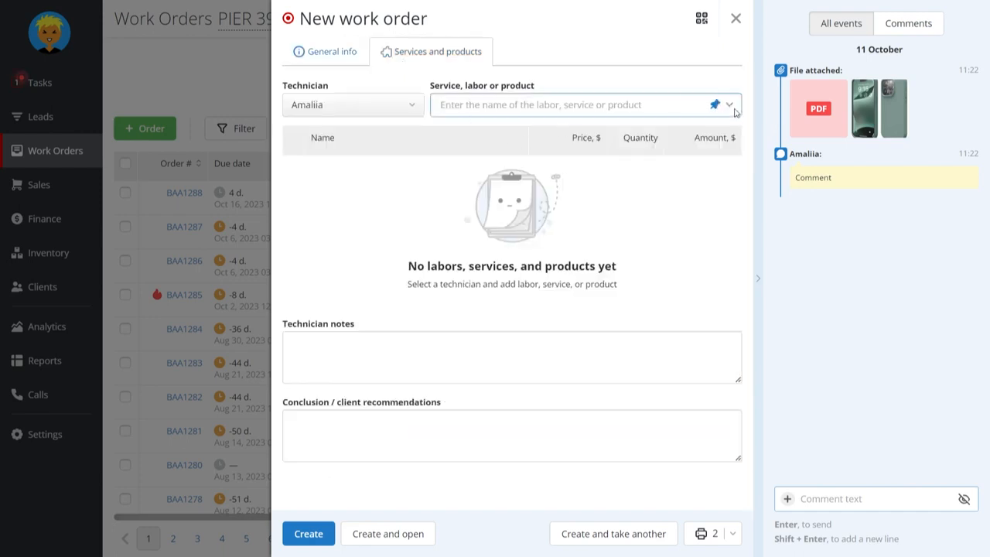
click(595, 105)
scroll(403, 315, down, 1)
scroll(402, 315, up, 2)
click(582, 140)
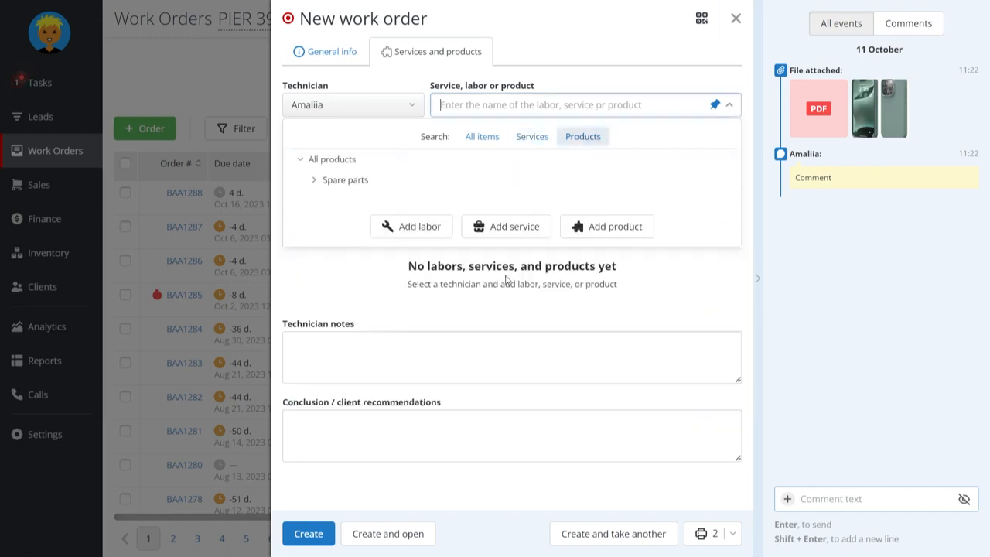
click(482, 136)
scroll(485, 229, down, 1)
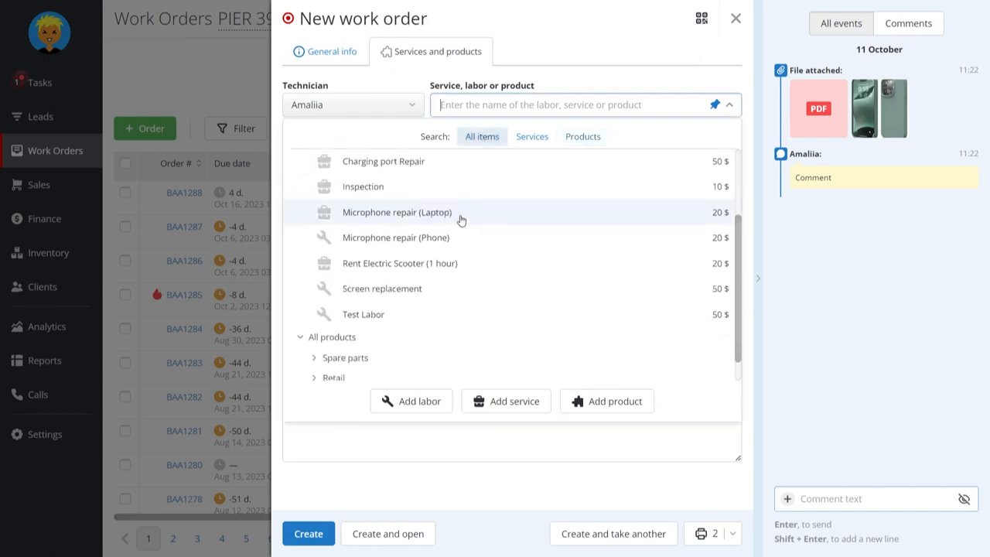
click(463, 215)
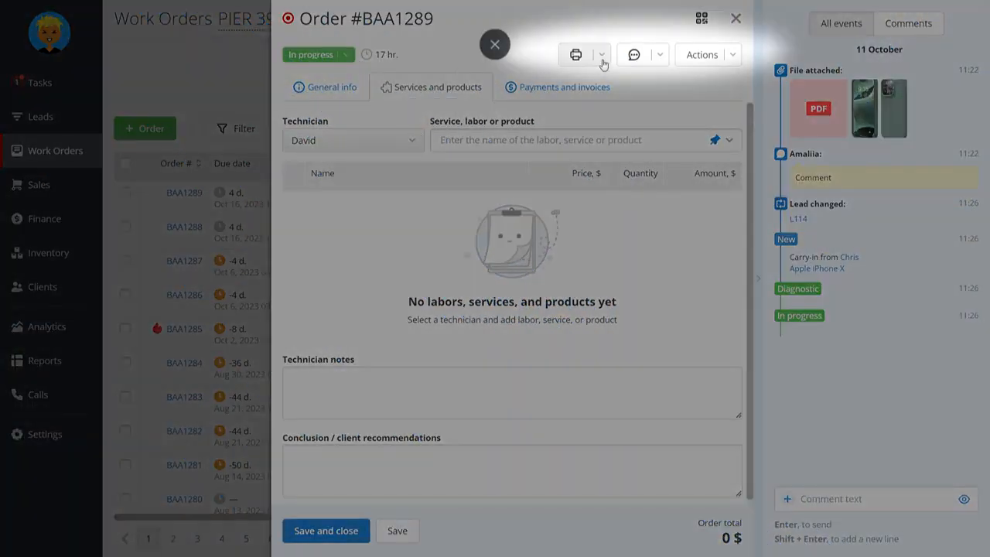
Examine the print, client contact and further action options of the created work order
click(602, 59)
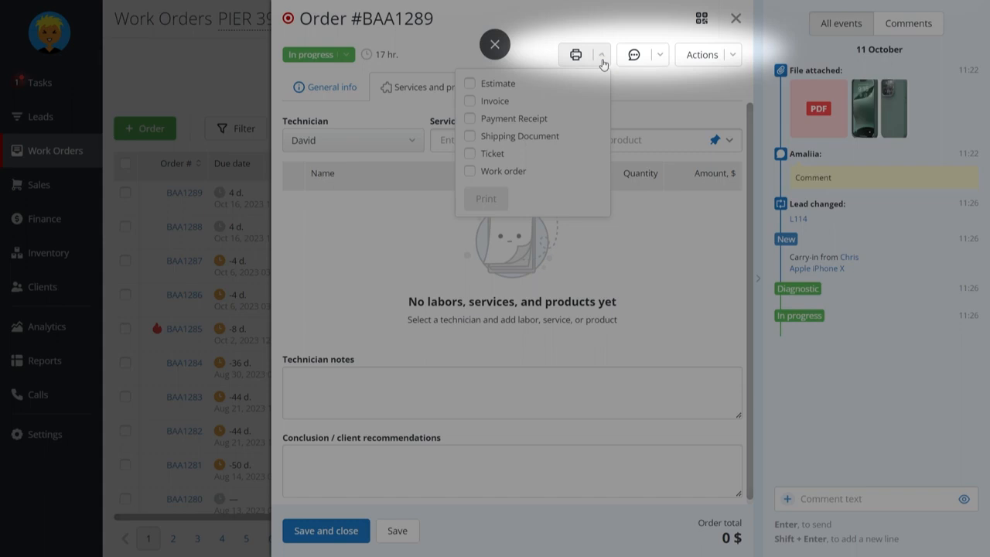
click(661, 59)
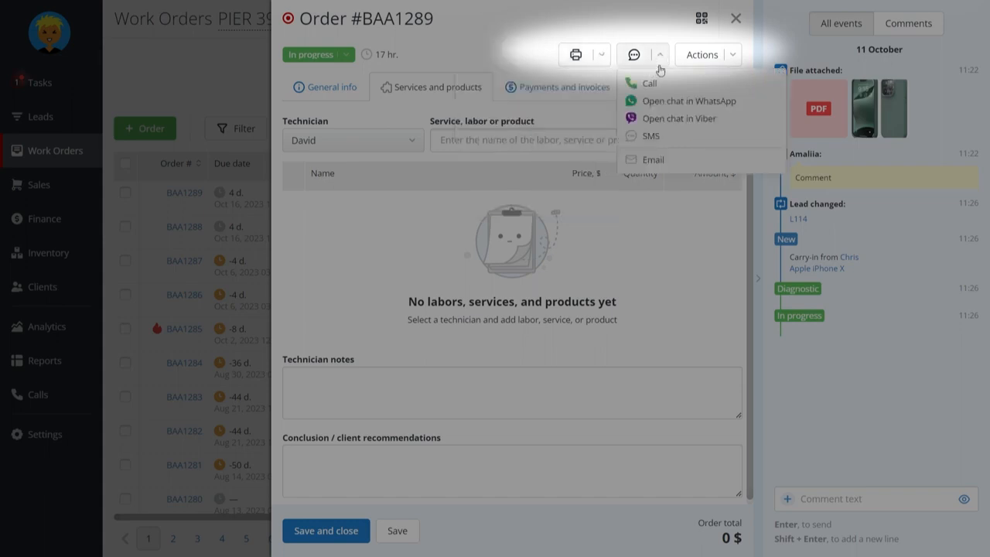
click(721, 65)
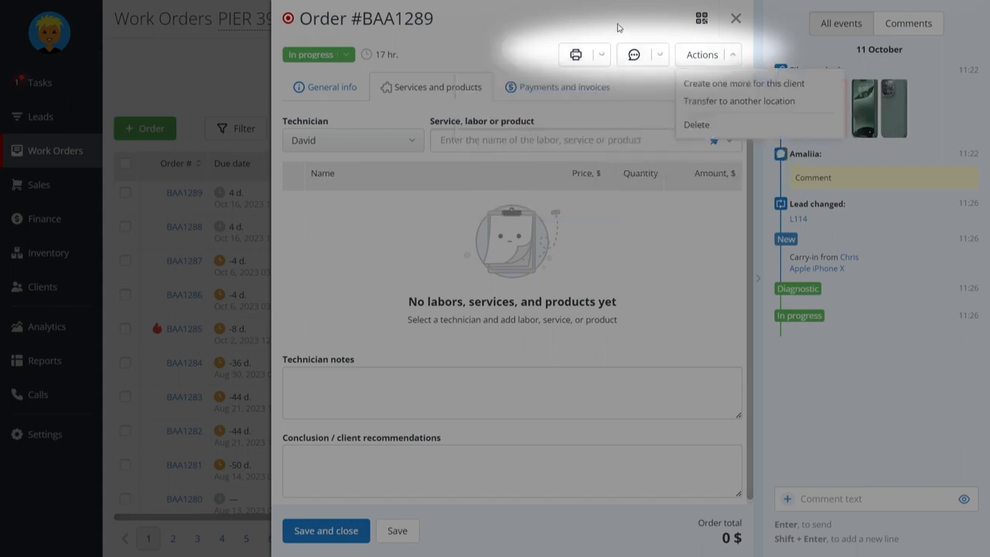
click(650, 92)
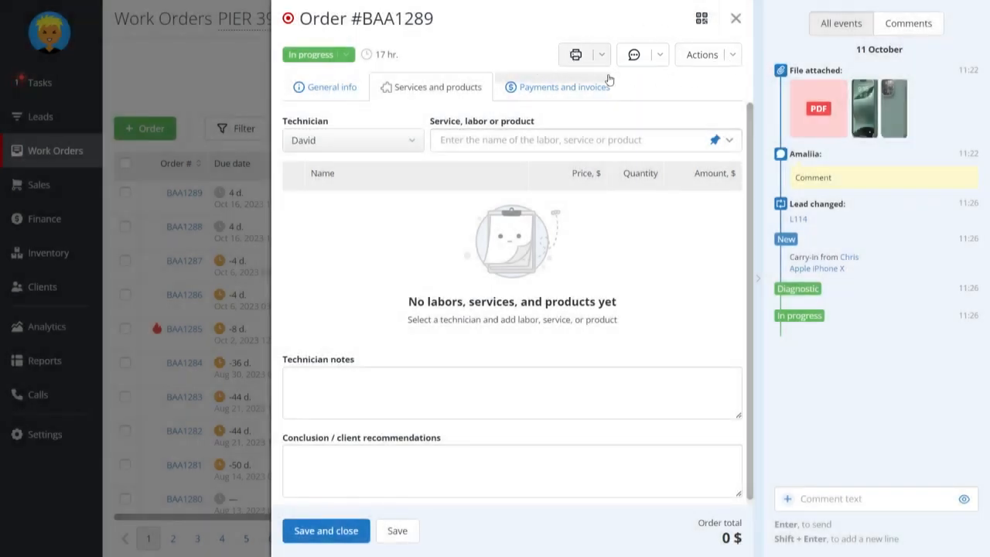
Examine the service and product catalogs offered for the order, including the Laptop Clean category and the Spare parts group
click(566, 140)
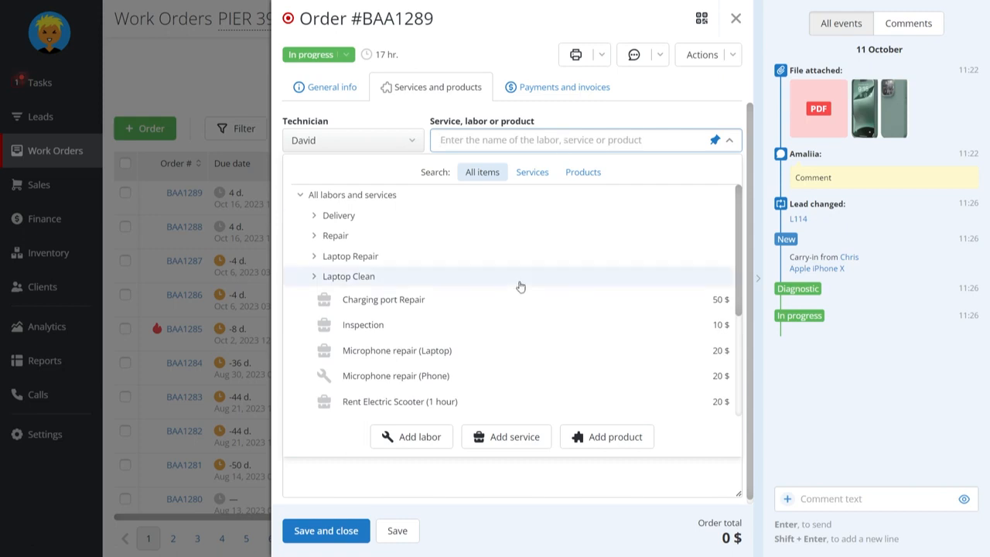
scroll(520, 286, down, 2)
scroll(520, 286, up, 2)
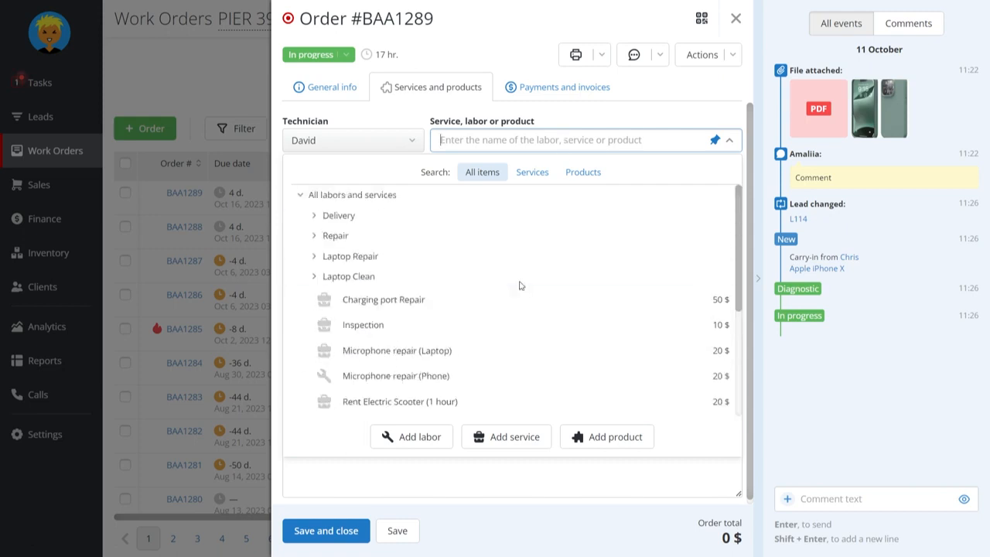
click(545, 172)
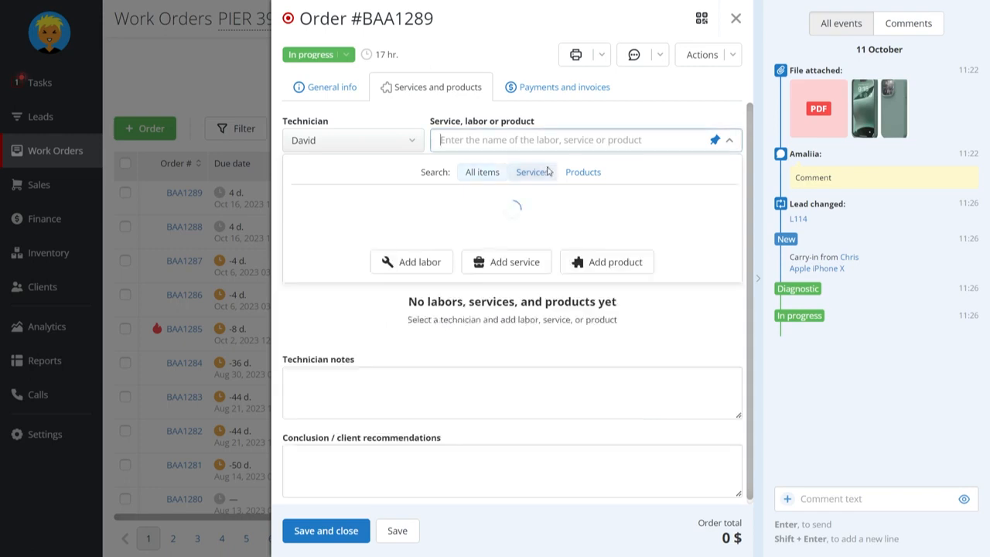
click(580, 172)
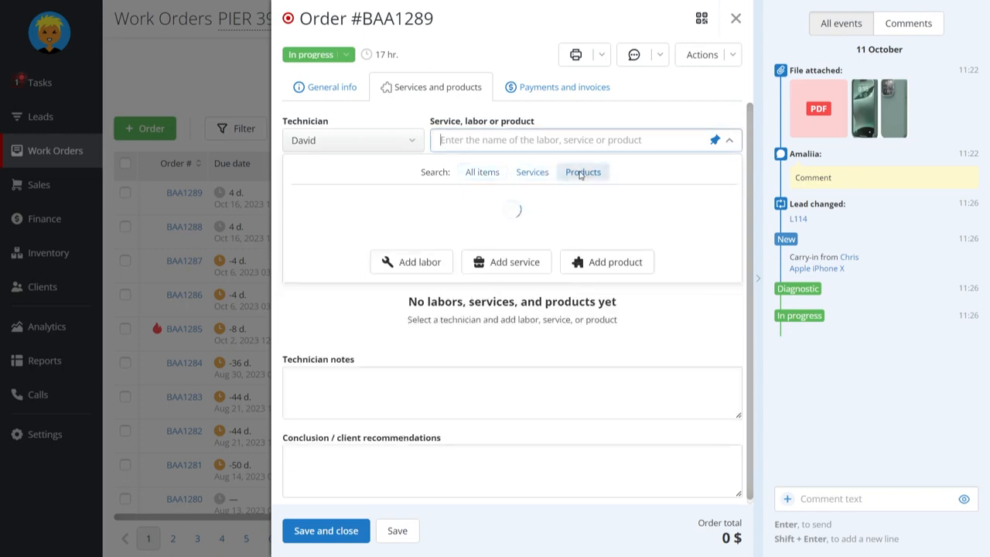
click(496, 173)
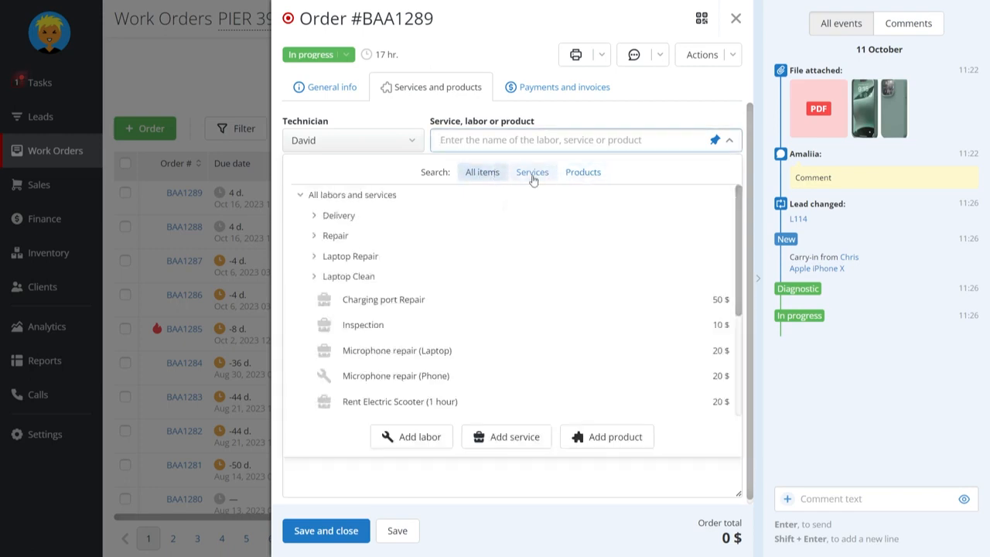
click(313, 277)
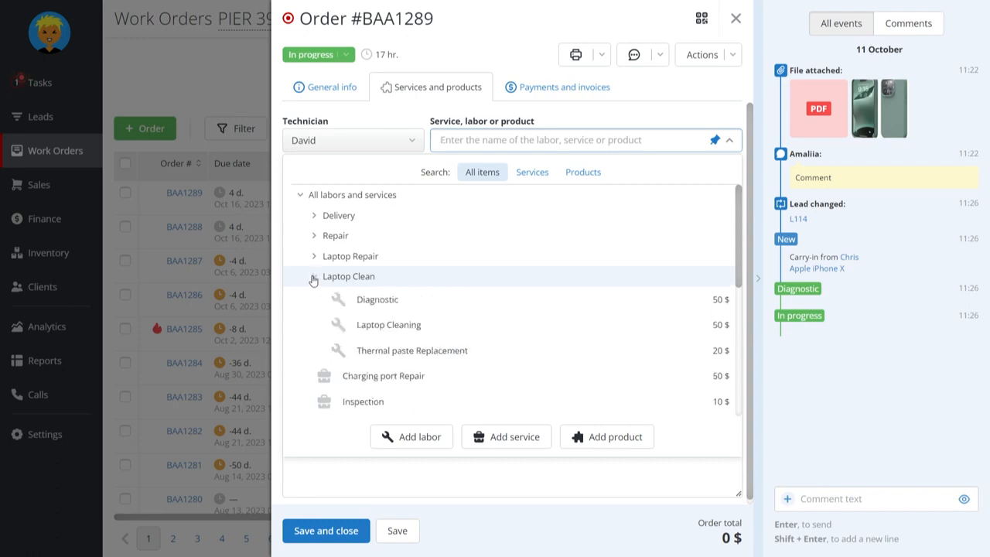
click(575, 173)
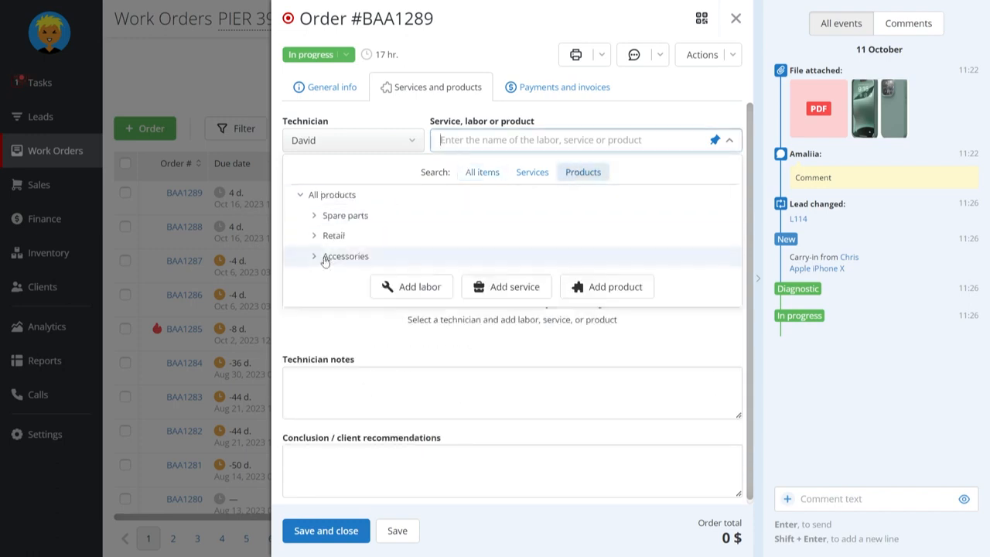
click(314, 216)
scroll(375, 266, down, 3)
scroll(387, 275, up, 3)
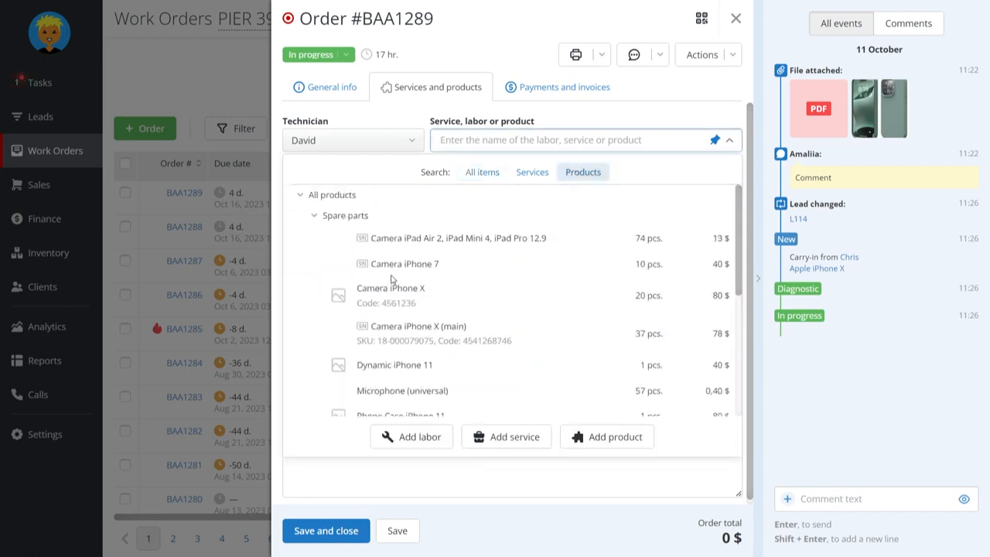
click(314, 216)
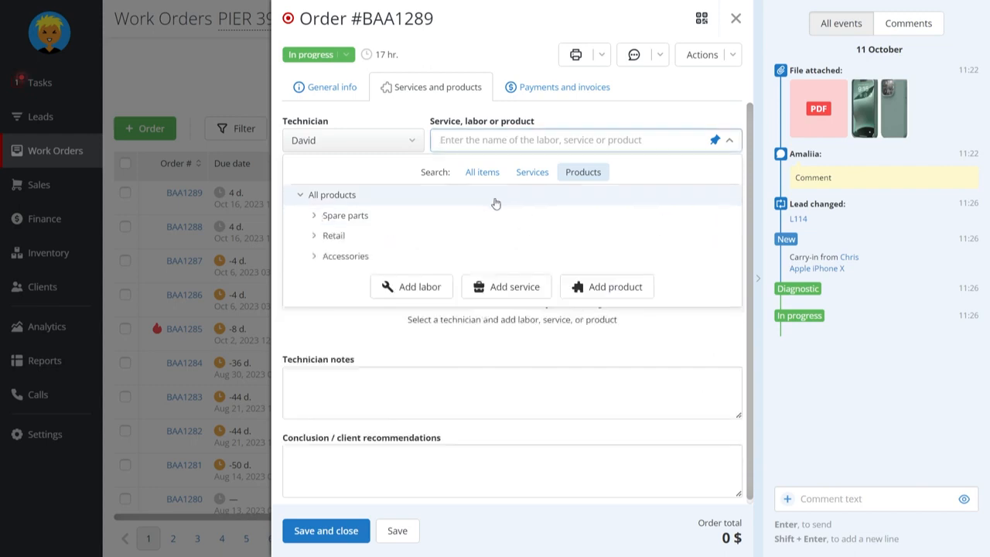
Search all items for "camera" and add the Camera repair service to the order
click(491, 171)
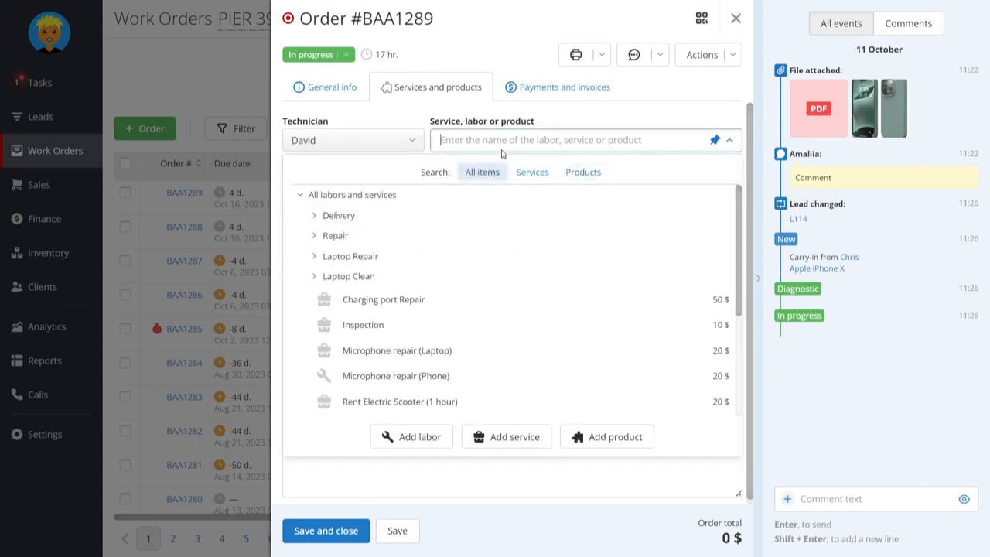
text(camera)
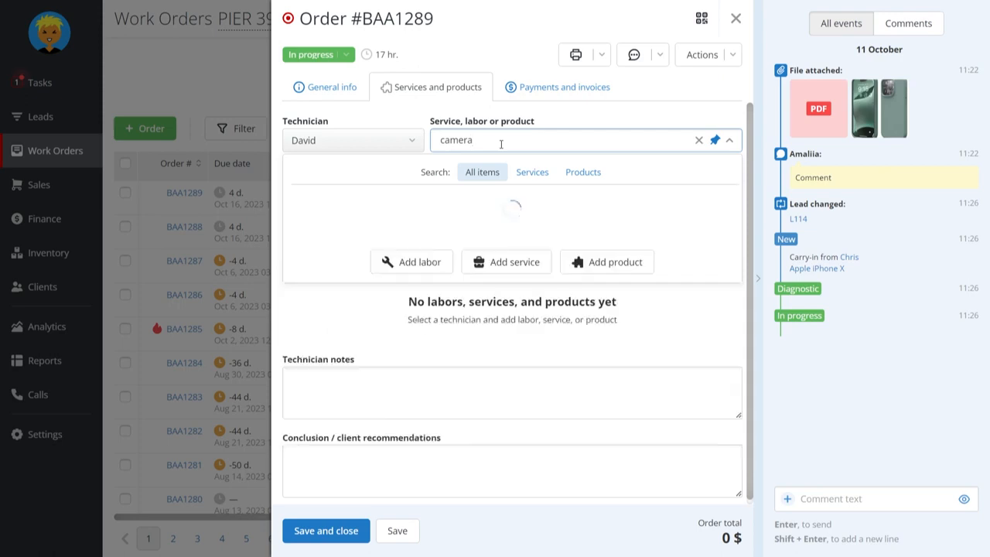
scroll(493, 321, down, 3)
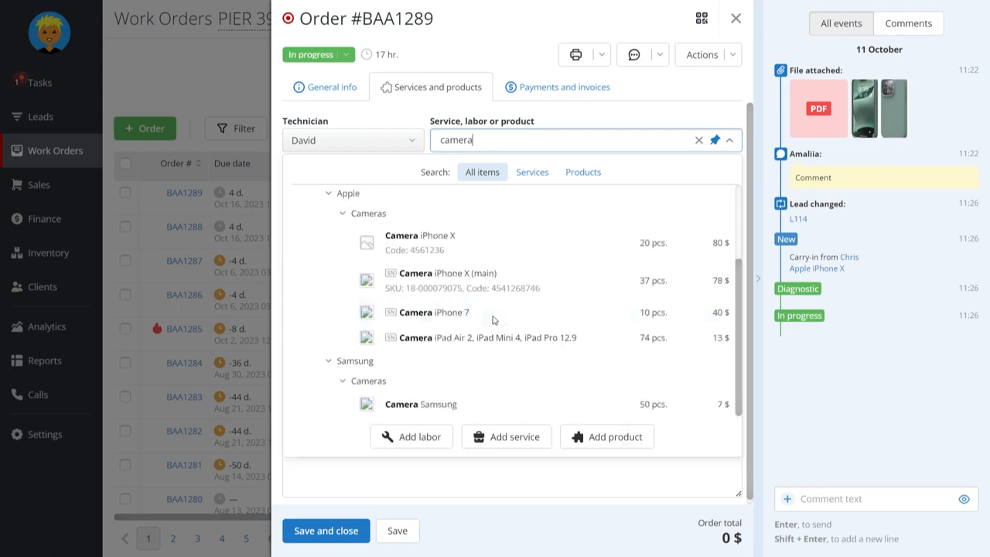
scroll(493, 321, up, 3)
scroll(493, 321, down, 3)
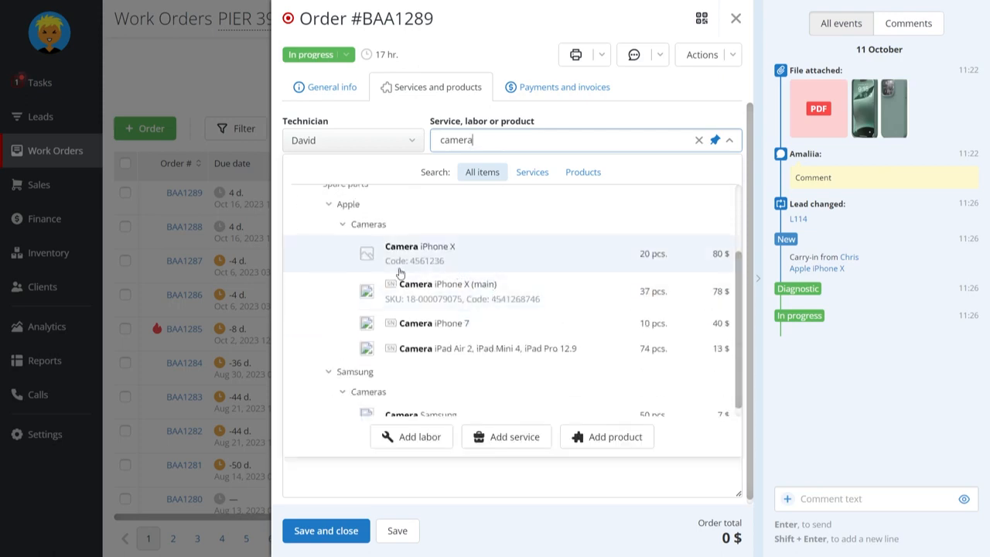
scroll(510, 308, up, 2)
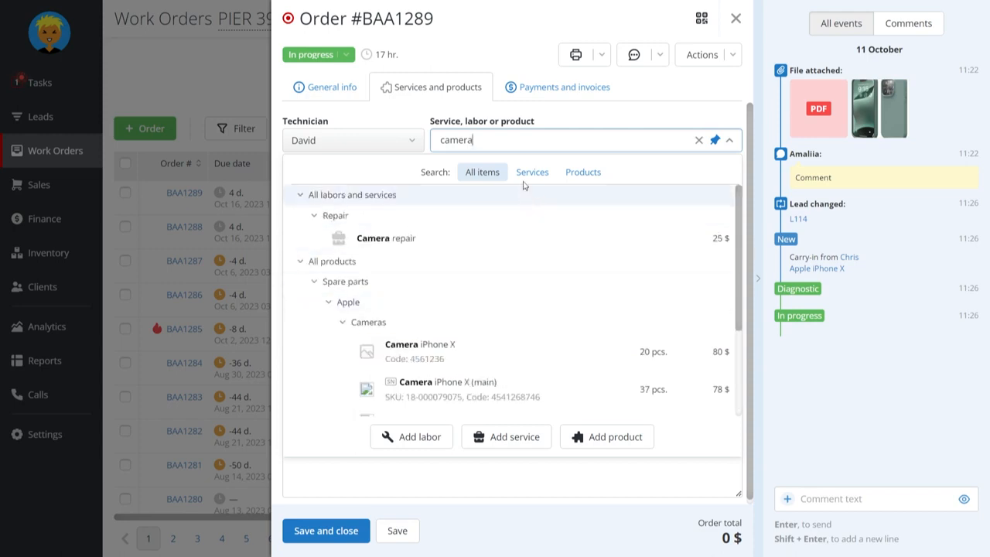
click(488, 238)
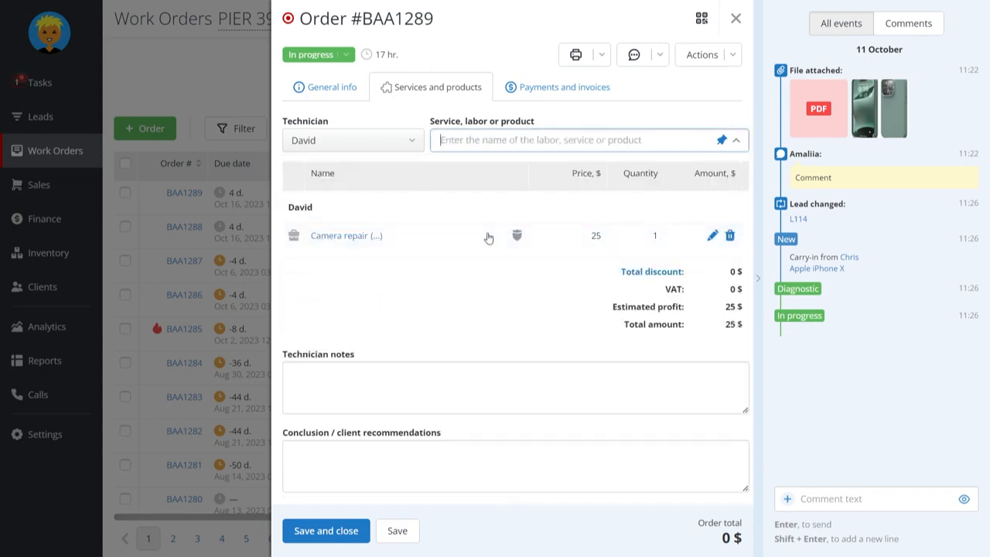
Find Camera iPhone X and add 5 pieces from bin 1A2A to the order at the Retail price
click(486, 144)
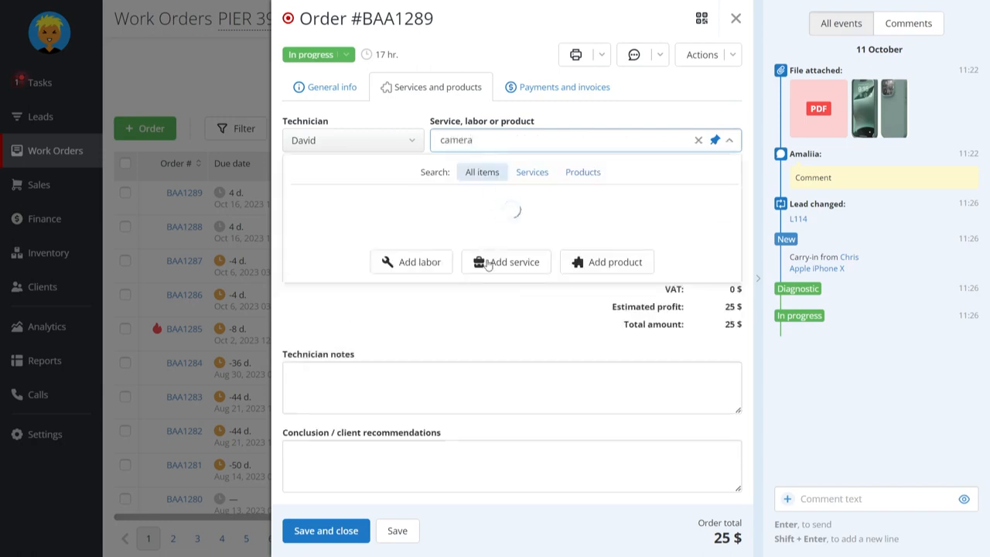
scroll(463, 306, down, 1)
click(463, 306)
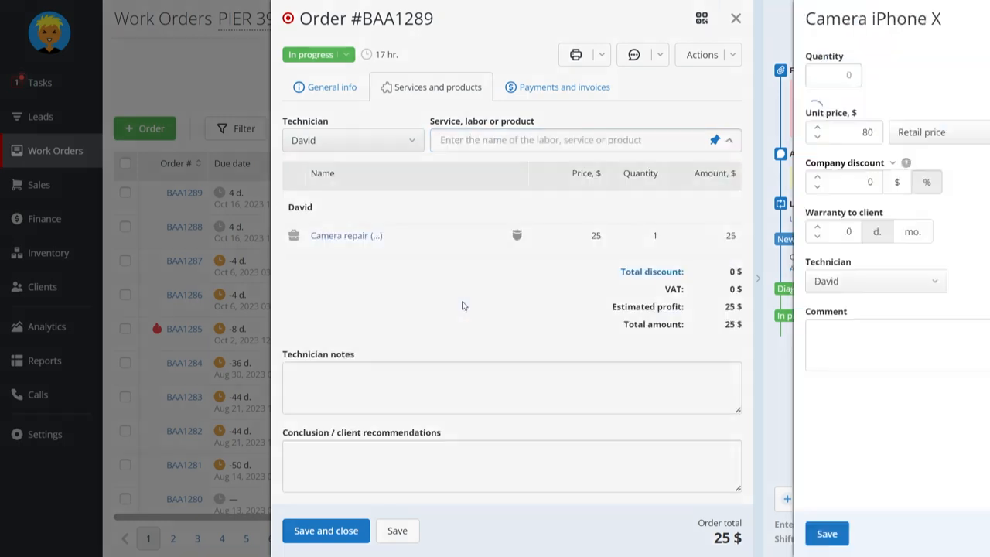
click(730, 193)
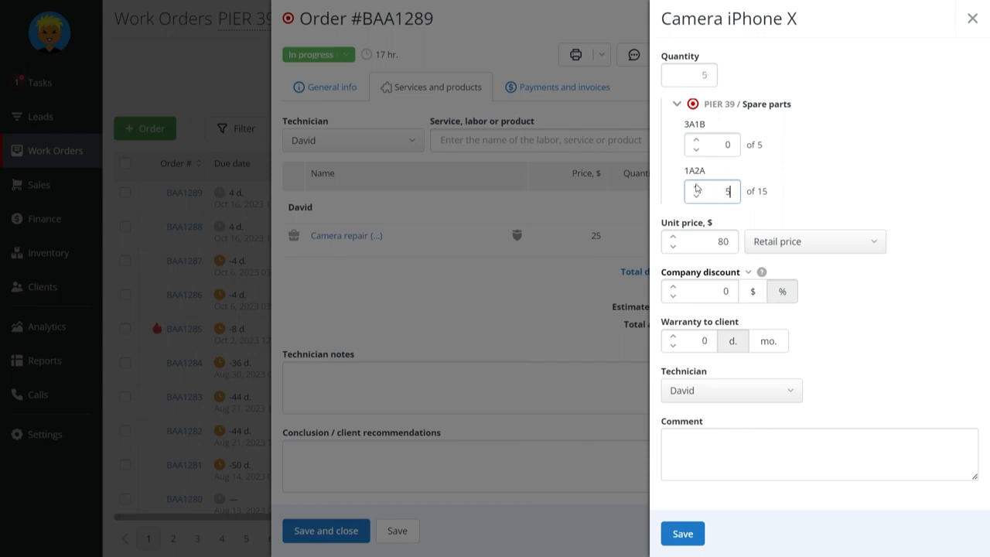
click(803, 247)
click(804, 249)
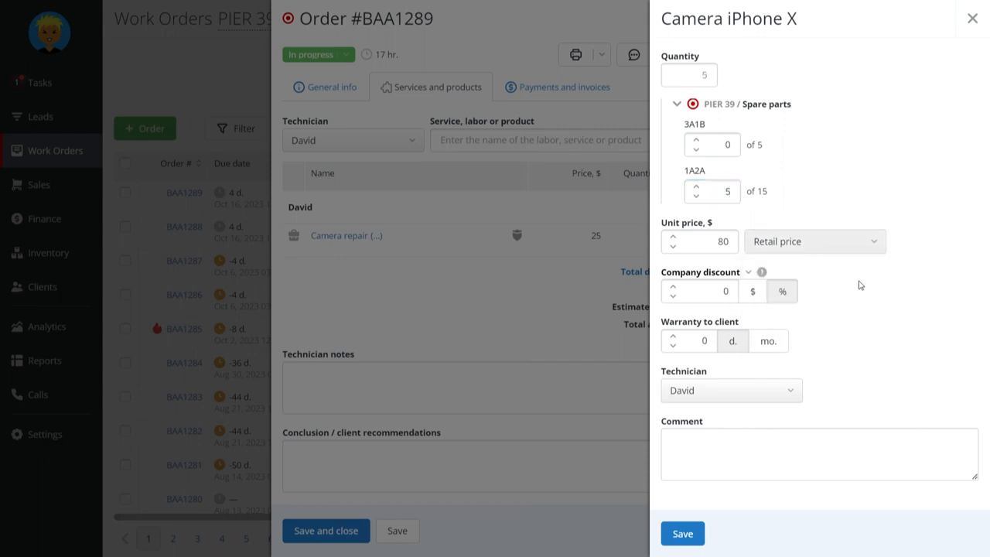
click(687, 533)
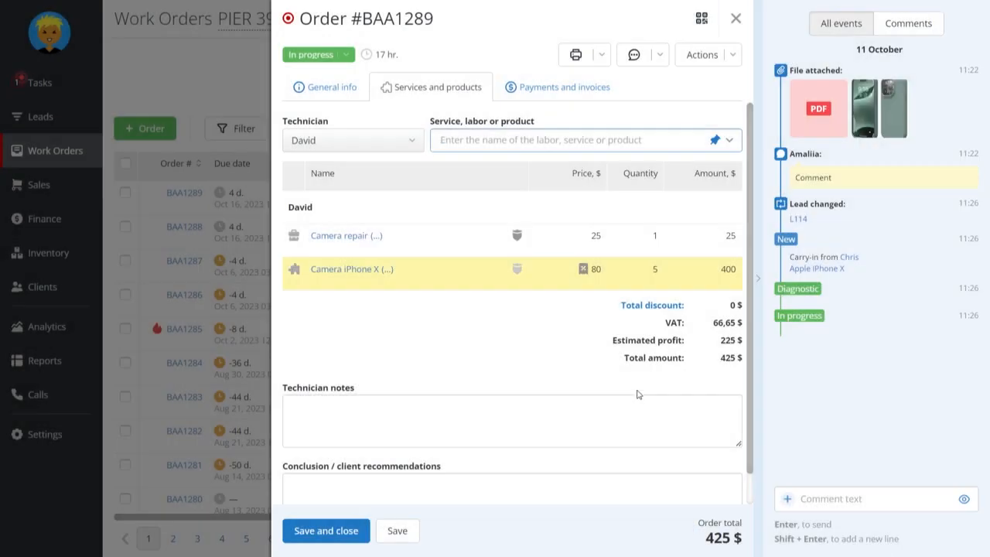
Set the Camera iPhone X quantity from bin 1A2A to 3 and save the order
click(711, 271)
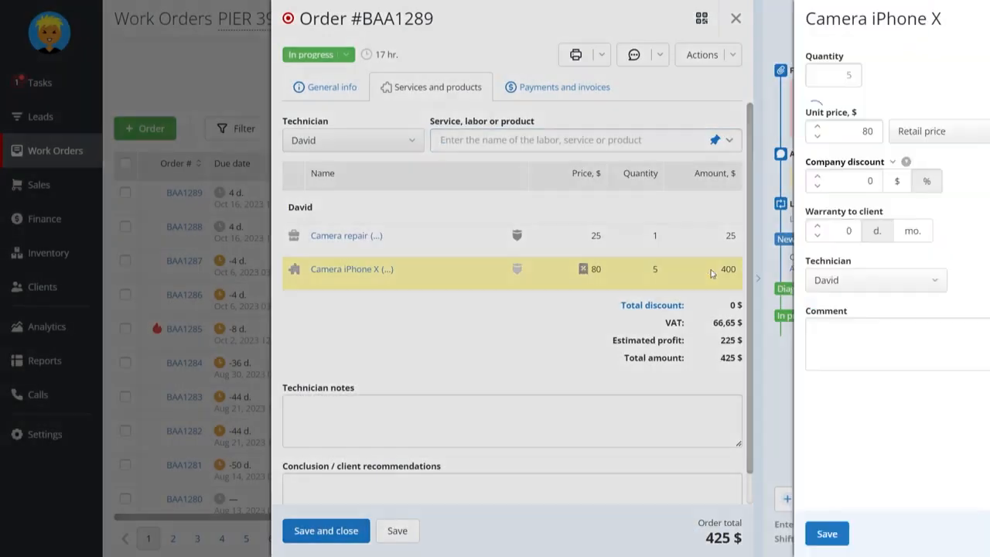
click(713, 192)
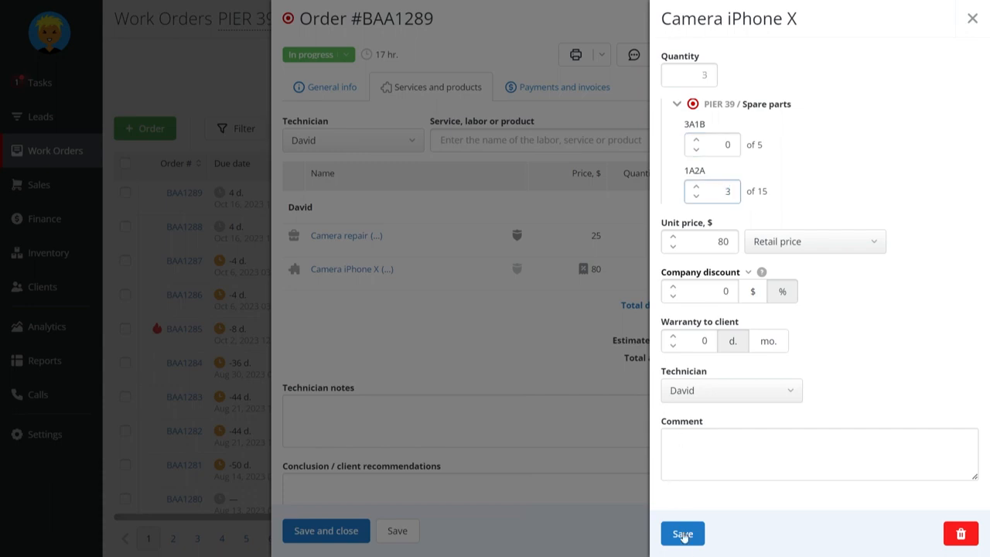
click(683, 533)
click(410, 532)
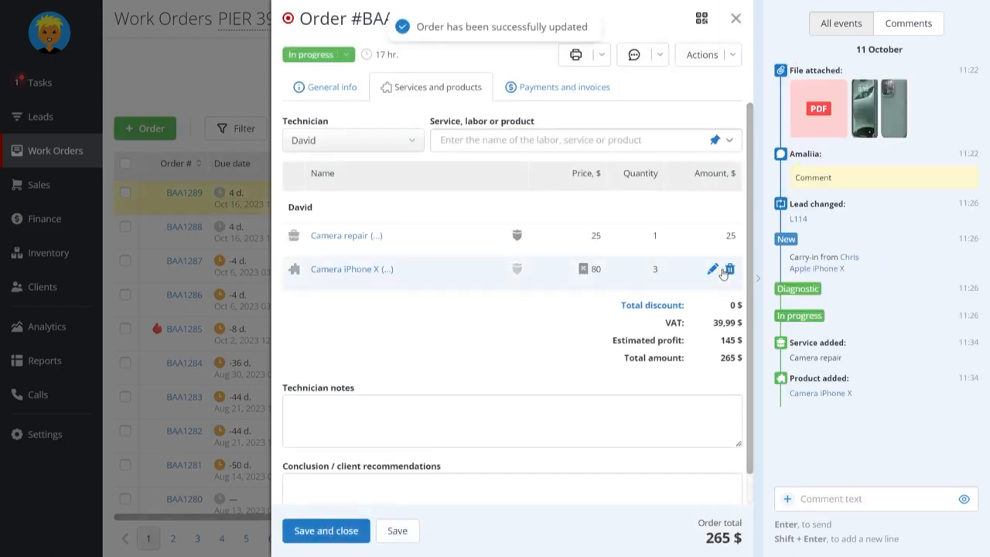
Set the total quantity of the Camera iPhone X line to 5 and save the line
click(711, 269)
drag(701, 75, 747, 84)
text(5)
key(Tab)
text(2)
click(696, 541)
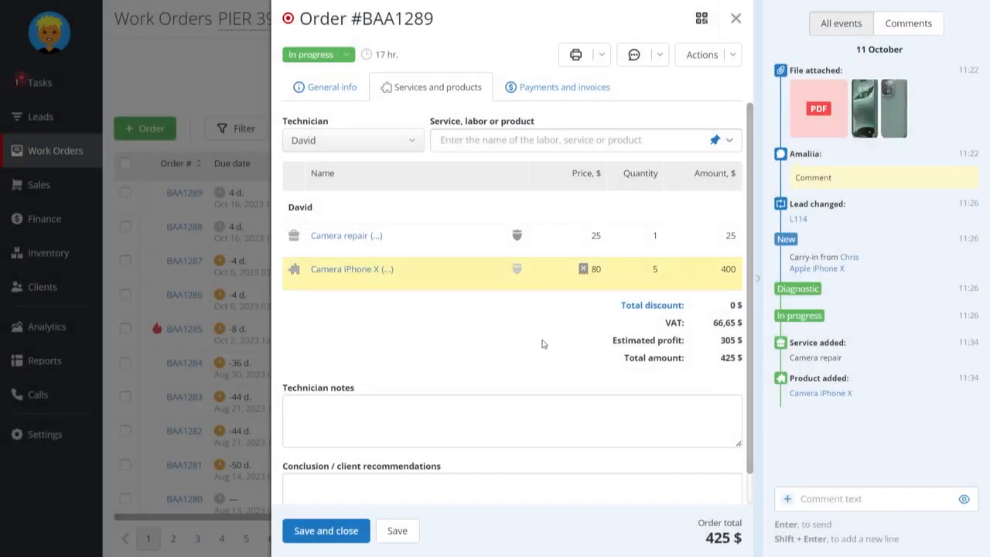
Choose the technician listed directly below the current one, search for "camera" and select the Camera iPhone X product
click(356, 140)
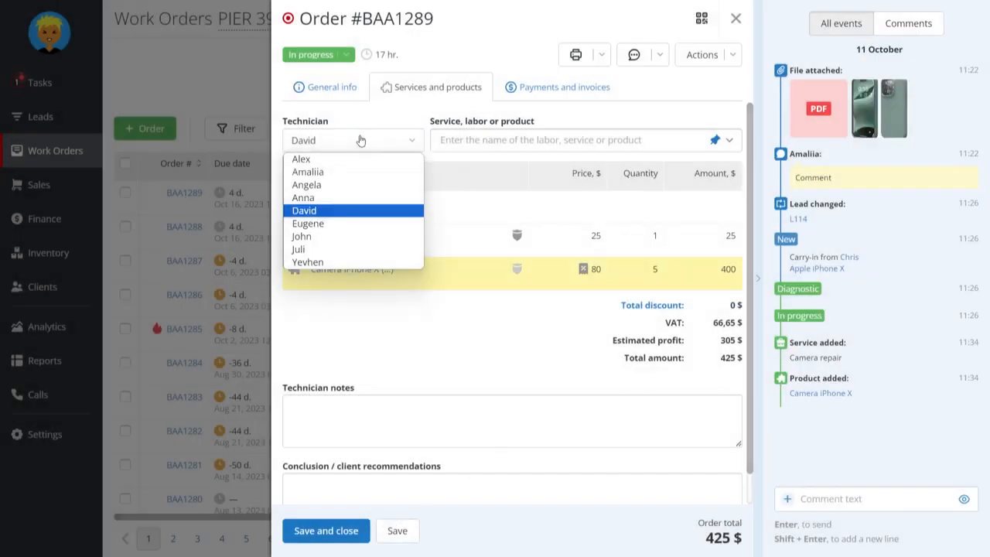
click(358, 223)
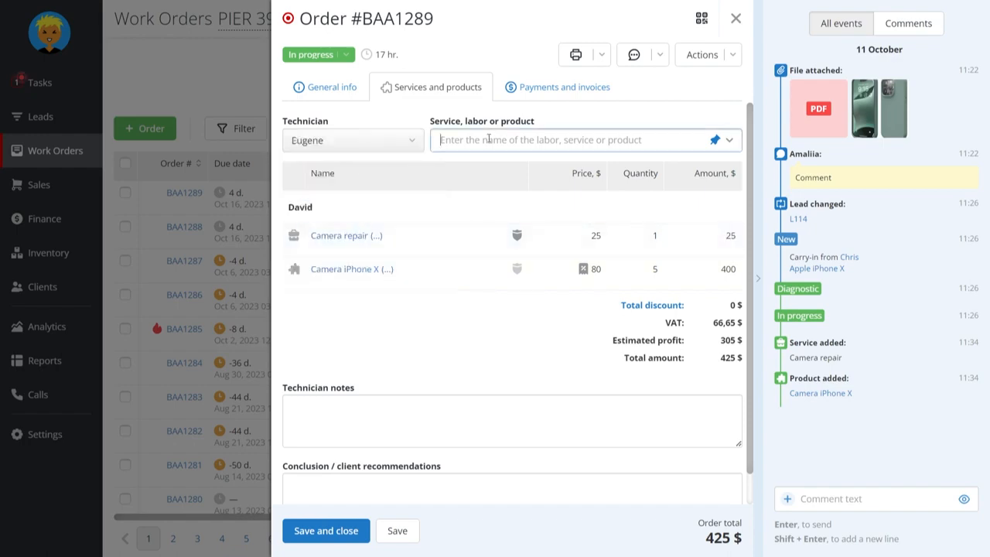
click(489, 139)
text(camera)
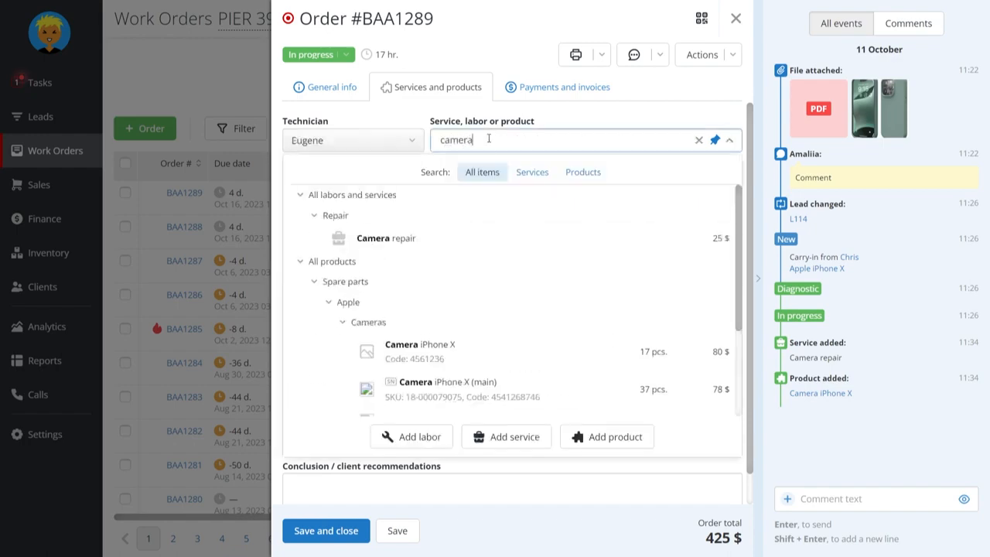
click(458, 355)
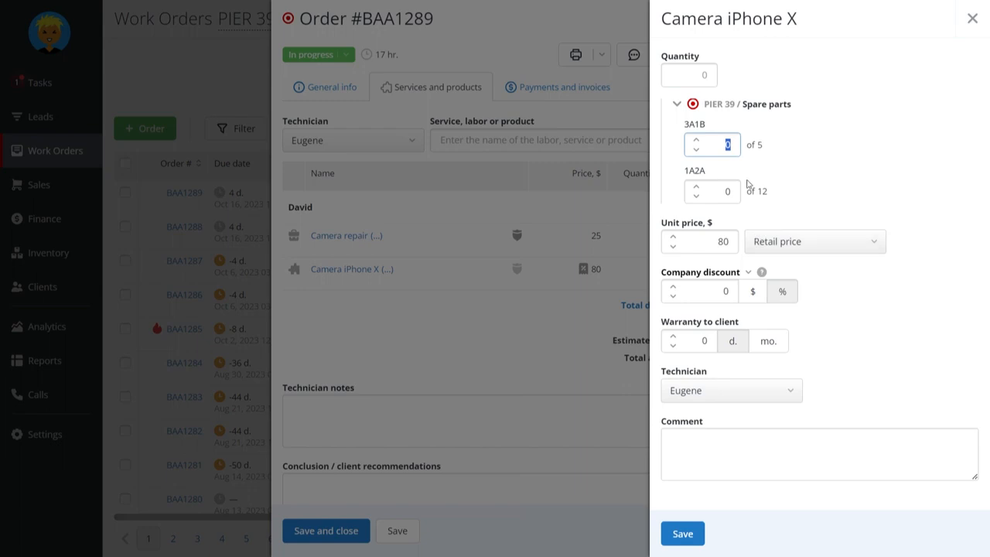
Take 2 pieces from bin 1A2A with a unit price of 60 $, then save the product line and the order
key(Tab)
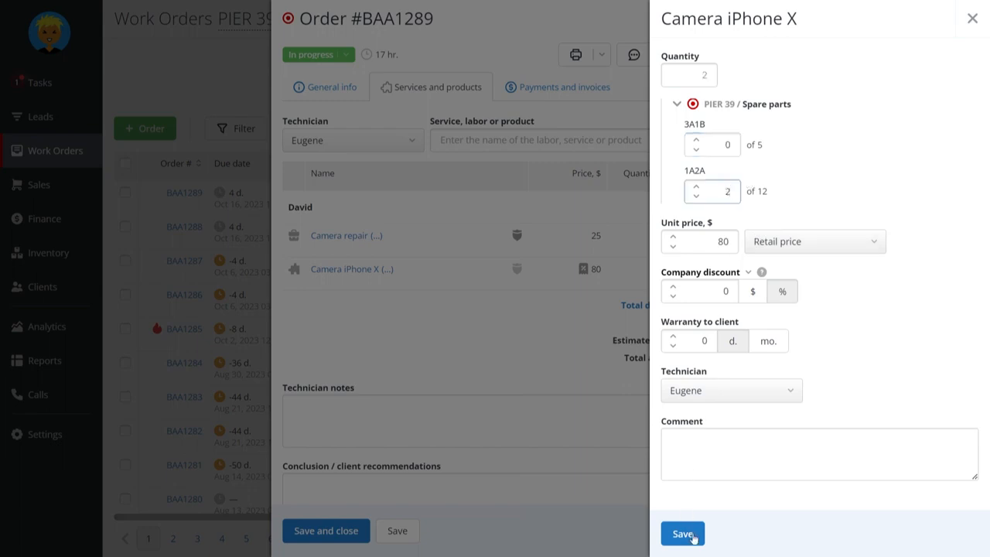
click(833, 238)
click(814, 319)
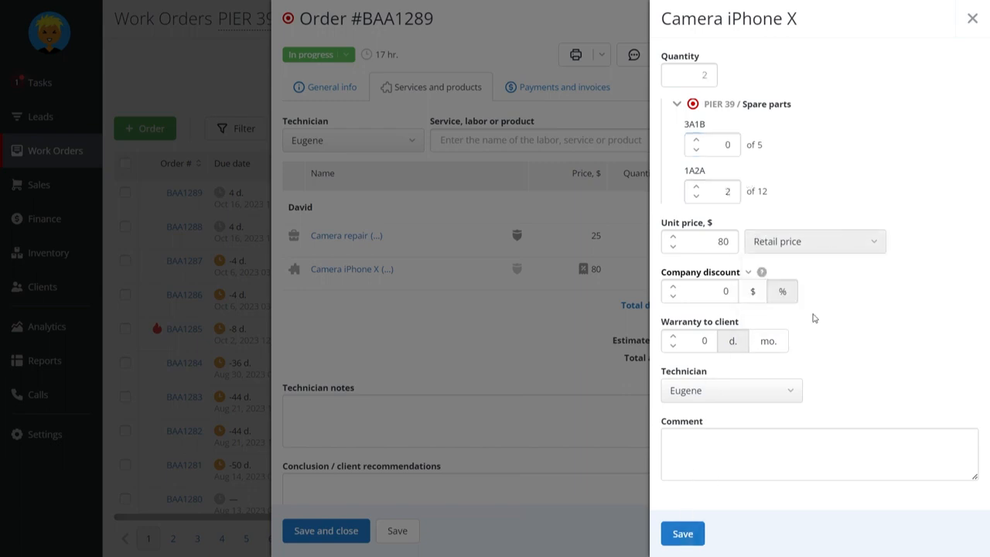
click(683, 533)
click(403, 531)
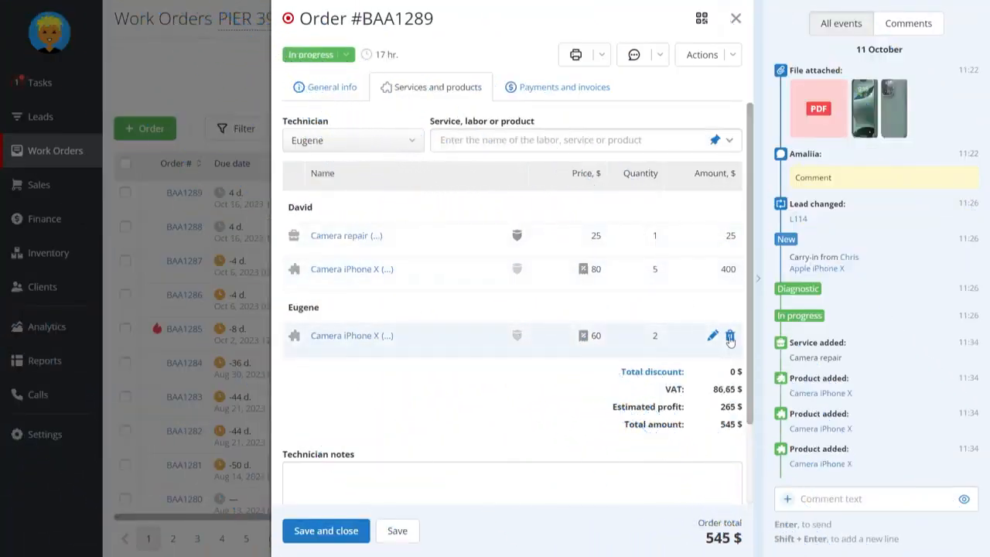
Remove the second technician's Camera iPhone X from the work order, returning it to warehouse PIER 39 > Spare parts, bin 1A2A
click(730, 337)
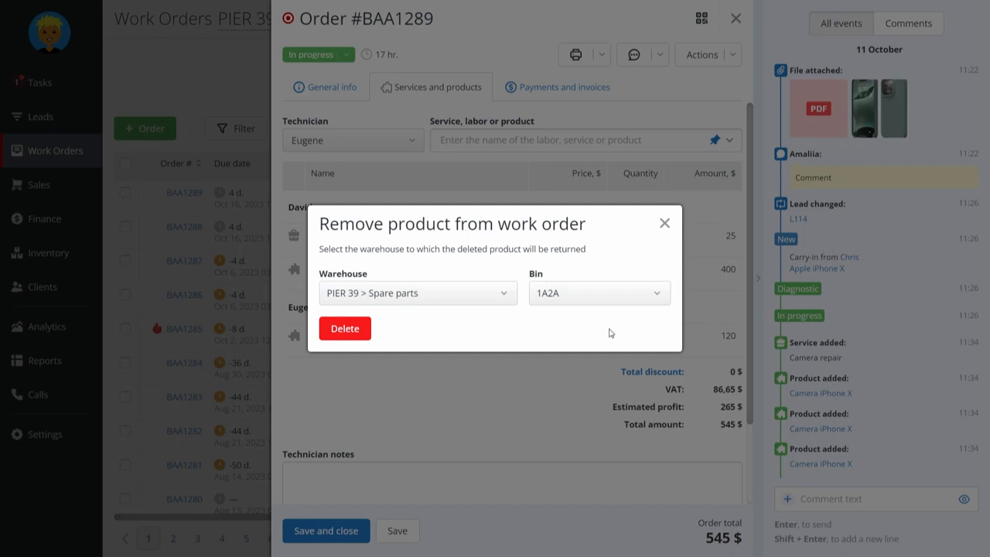
click(584, 288)
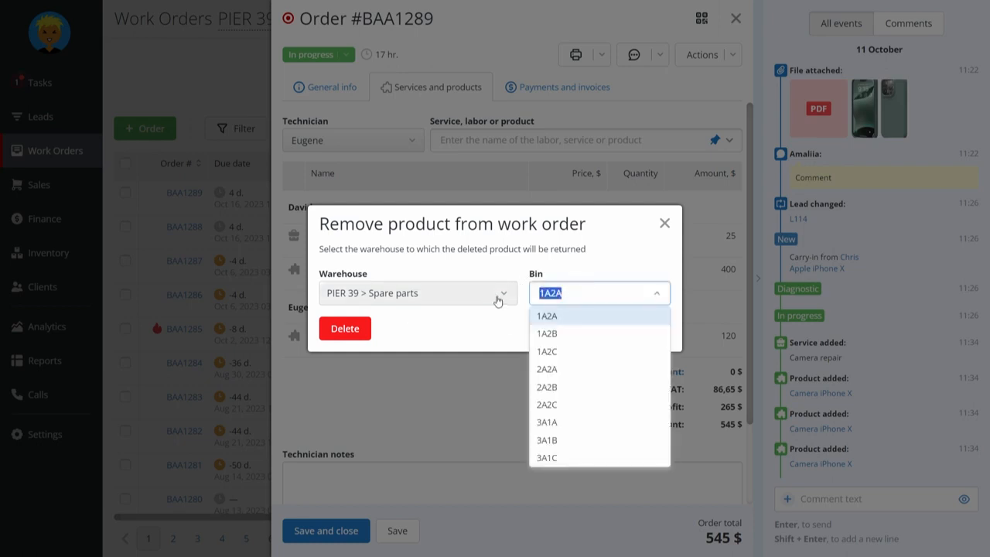
click(499, 295)
click(572, 334)
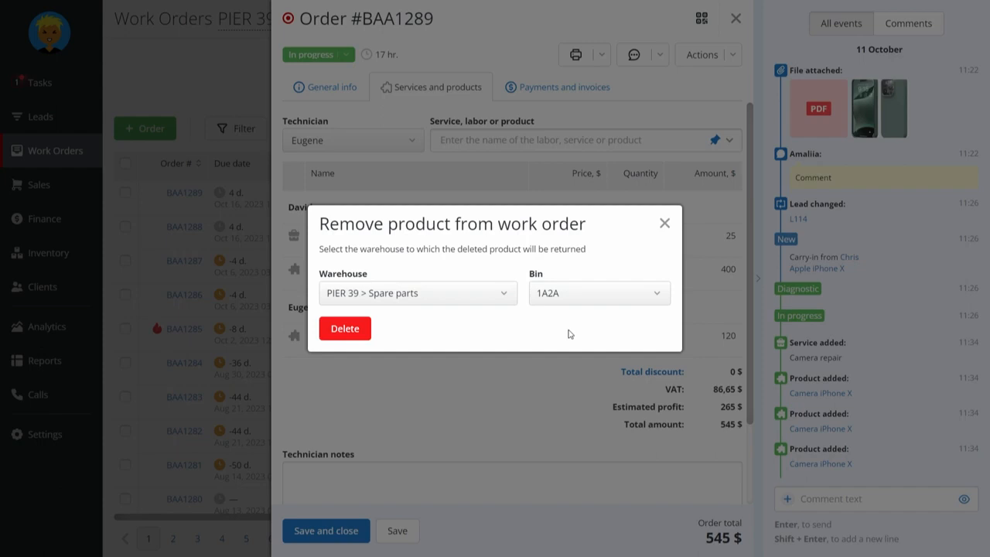
click(345, 329)
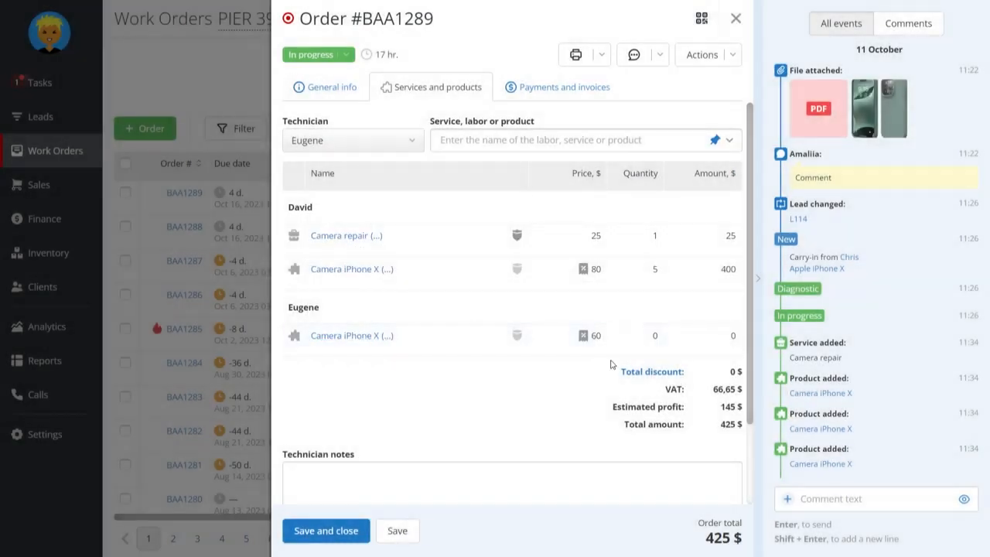
Save the work order and add the Microphone repair (Laptop) service for the second technician
click(398, 530)
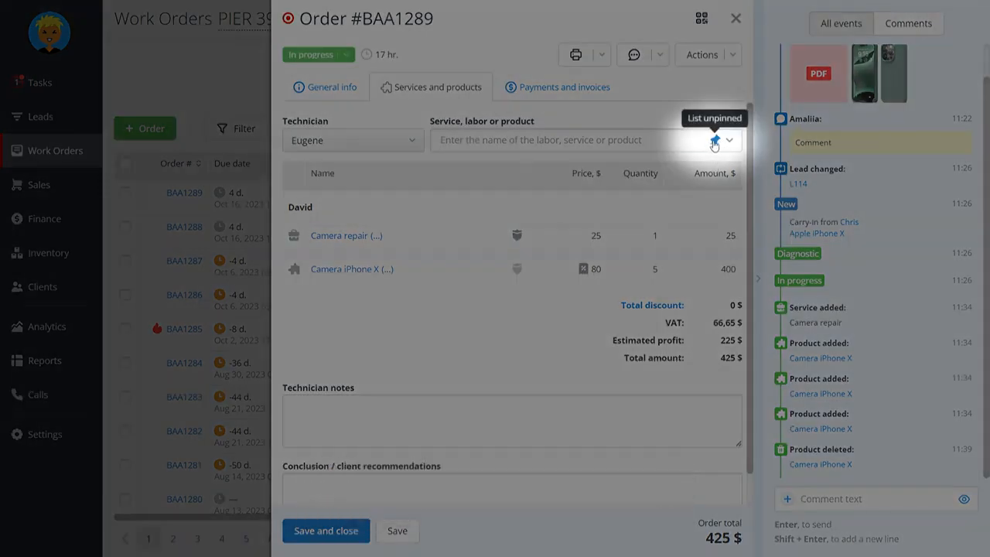
click(624, 141)
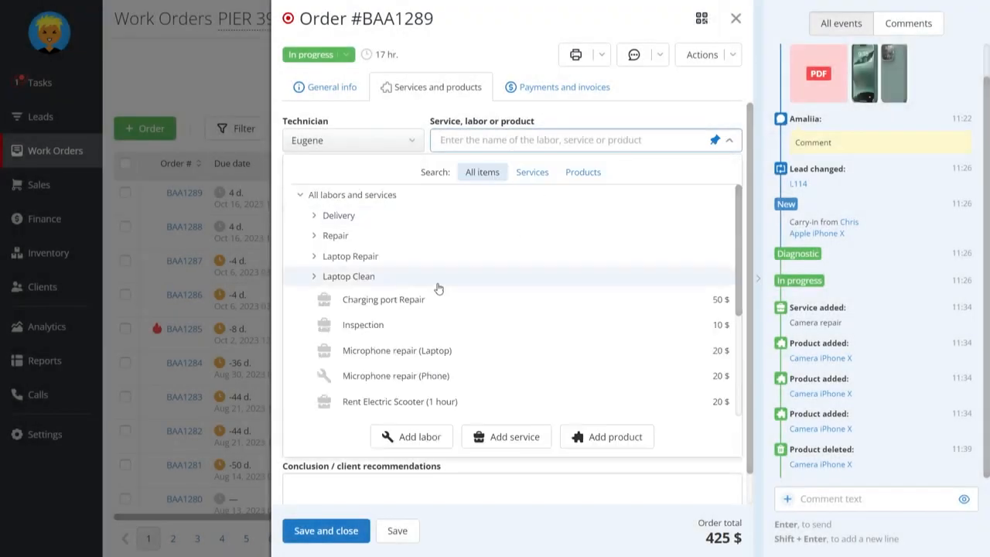
click(412, 351)
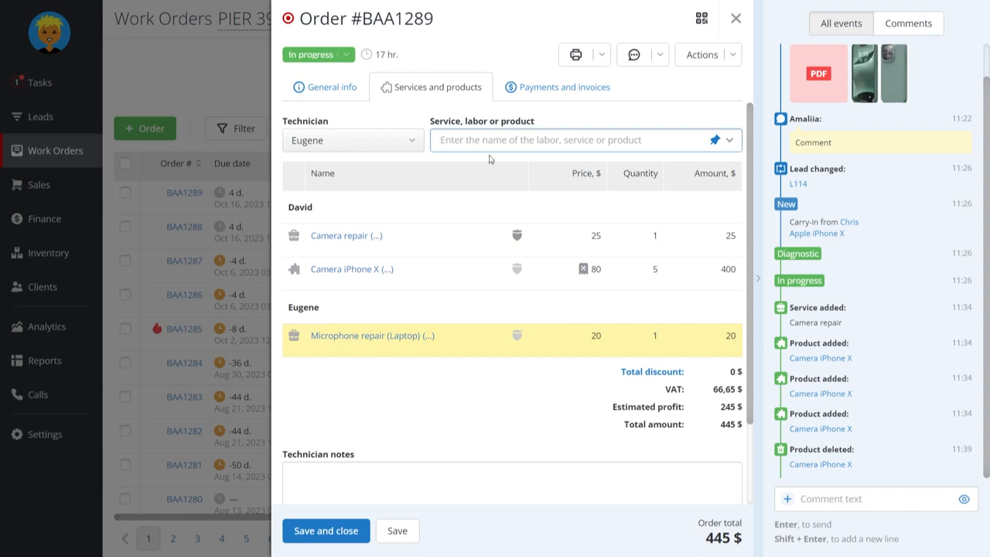
Pin the item list and add Diagnostic, Laptop Cleaning and Thermal paste Replacement from the Laptop Clean category, then close the list
click(714, 140)
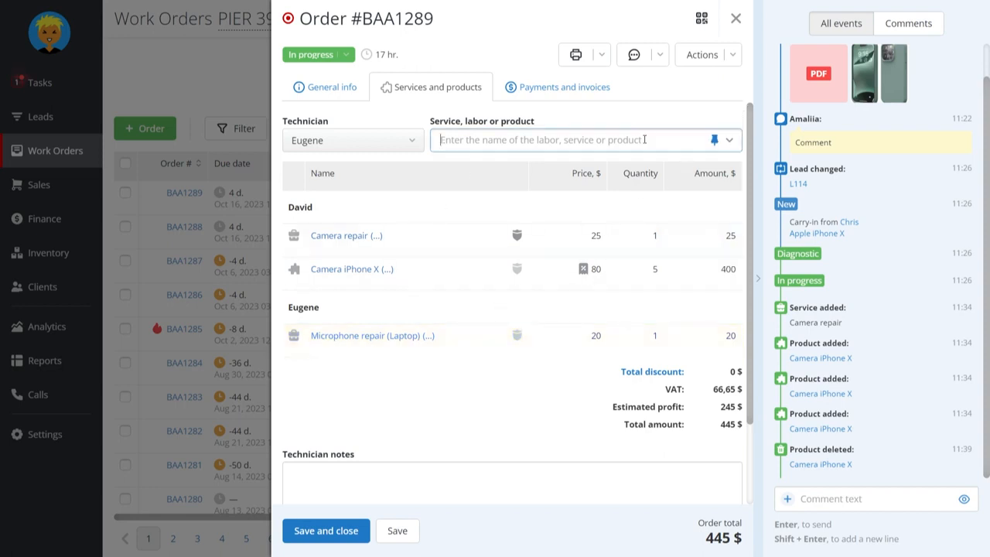
click(316, 258)
click(315, 258)
click(316, 277)
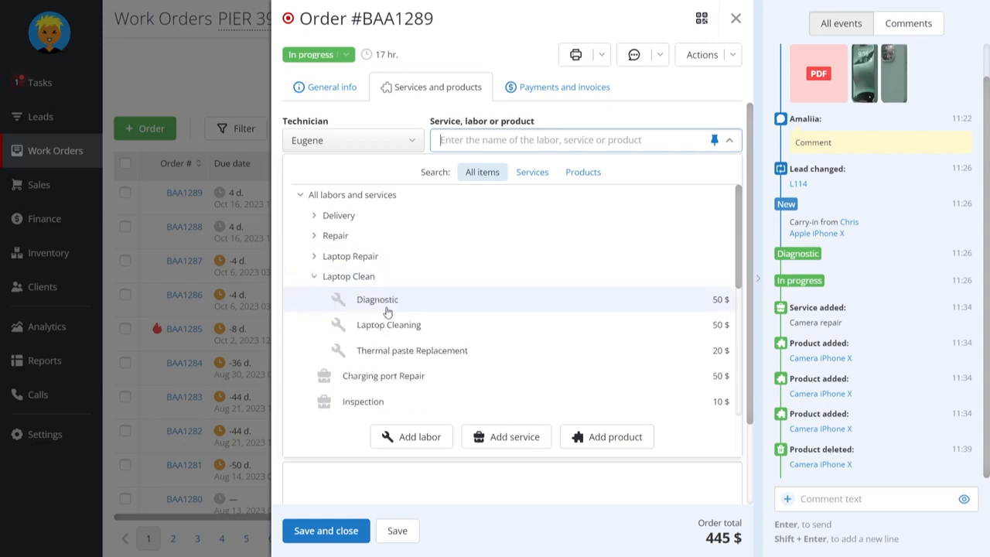
click(362, 300)
click(389, 332)
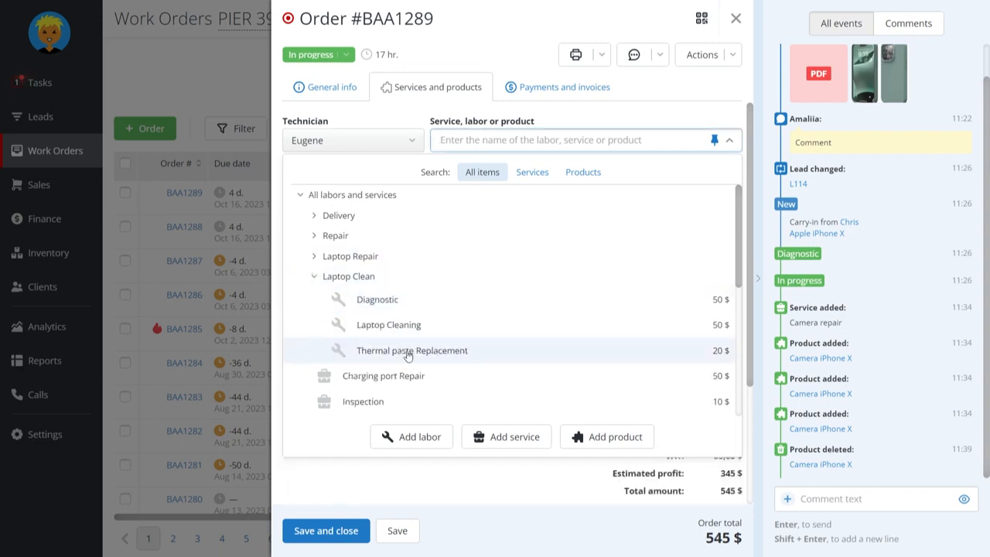
click(379, 350)
click(478, 480)
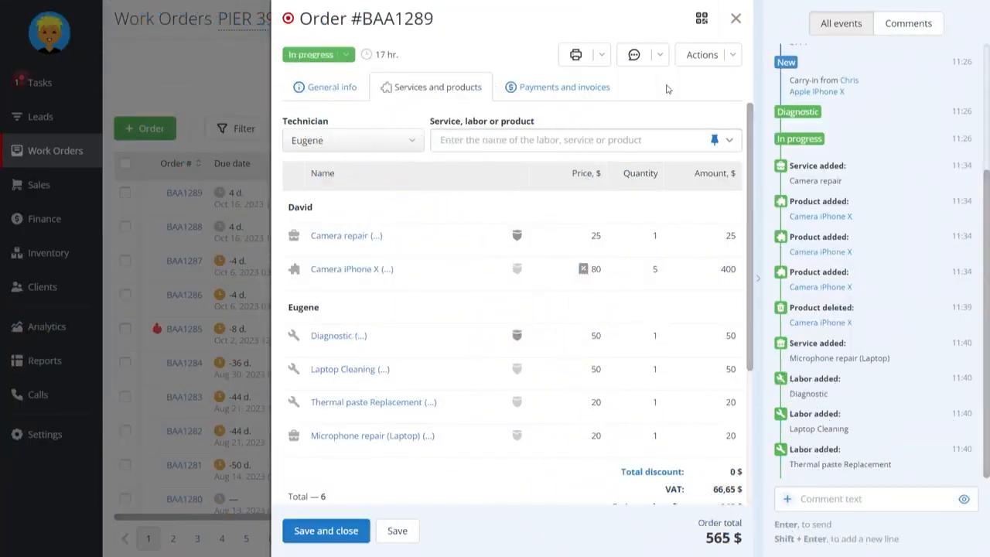
Create a new cash invoice for the work order's services and products with Company Inc. as payer
click(577, 88)
scroll(467, 214, down, 1)
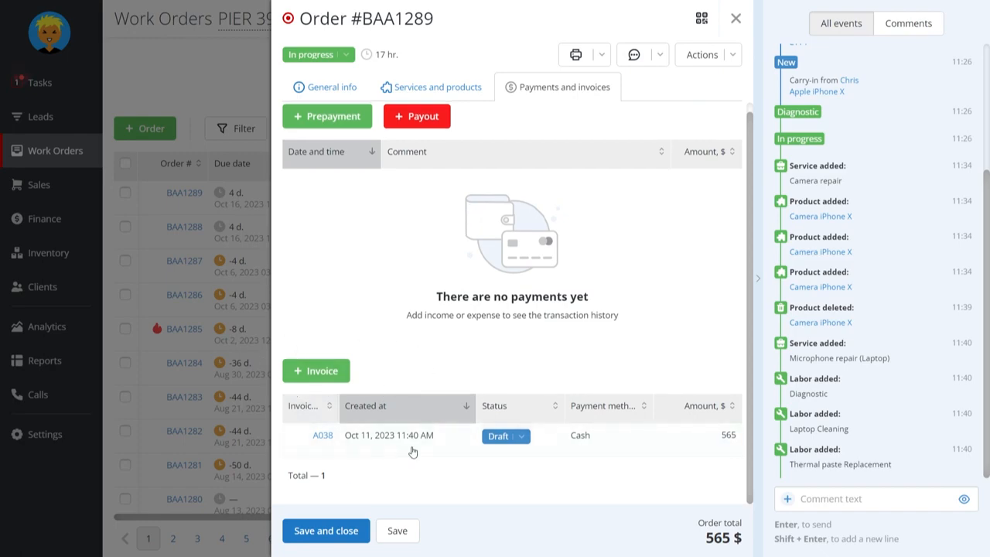
click(340, 373)
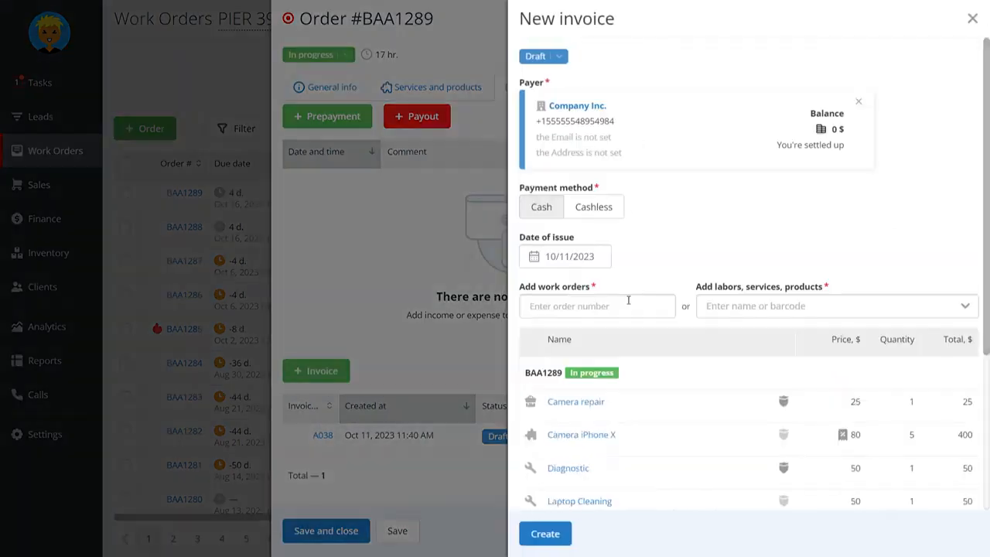
scroll(629, 418, down, 3)
click(539, 532)
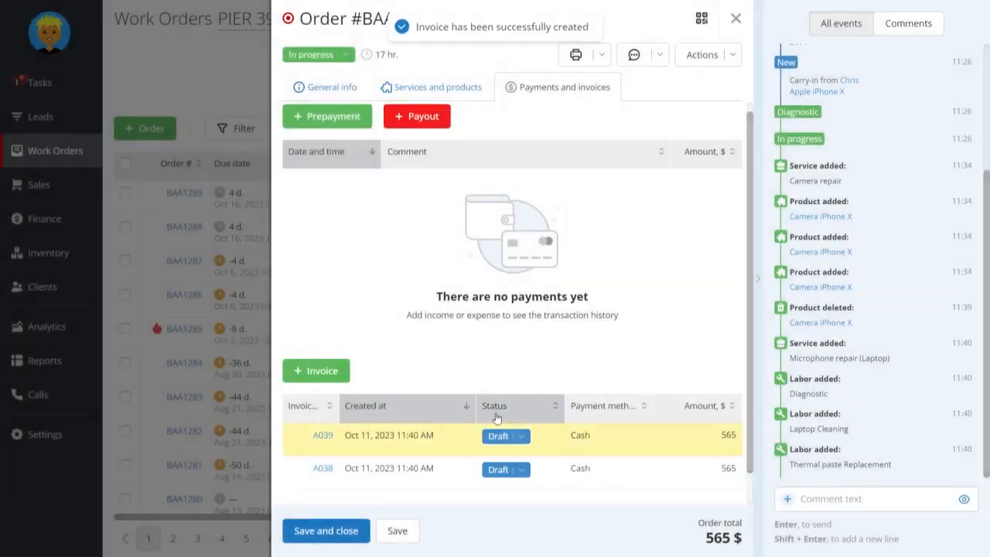
Change the newest invoice's status to Set, and open that invoice briefly before returning to the order
scroll(497, 416, down, 1)
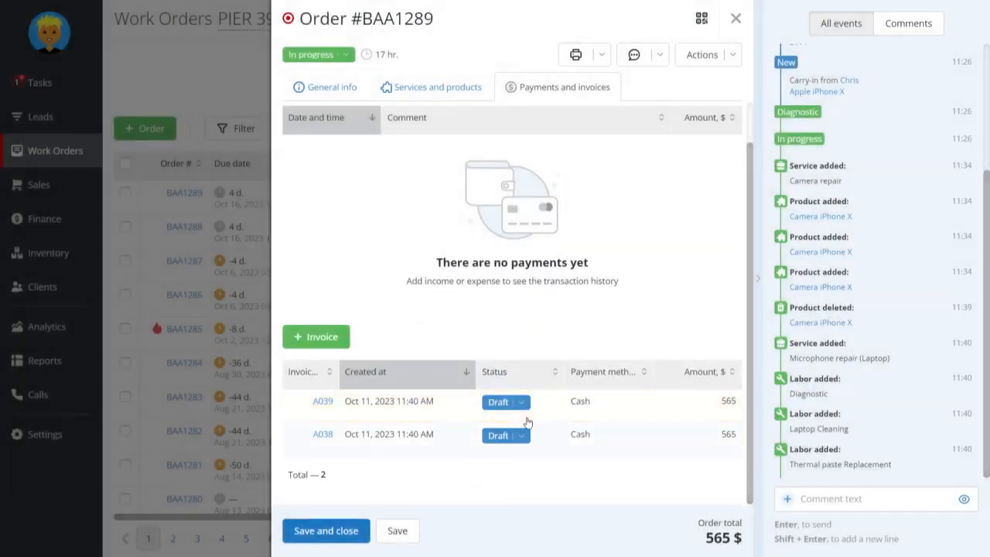
click(522, 402)
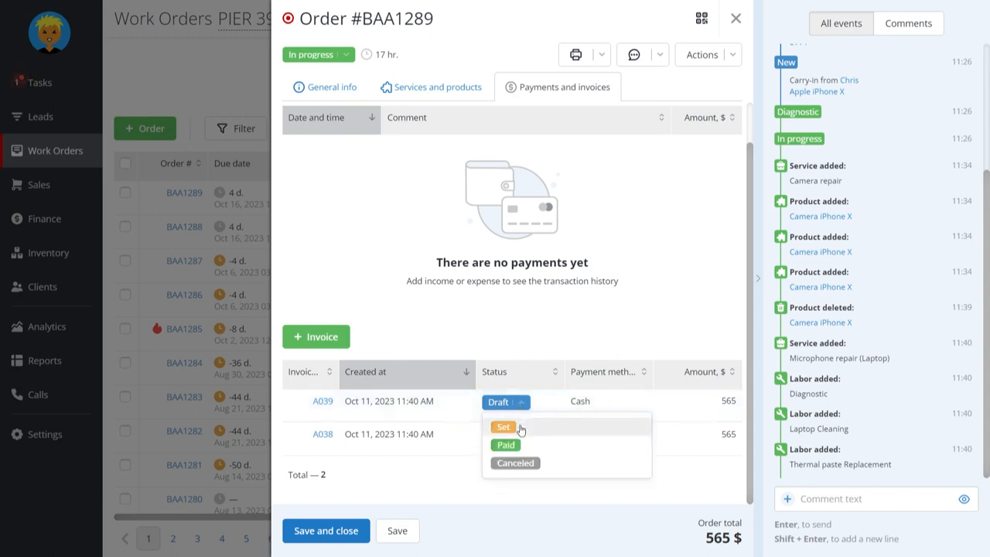
click(520, 428)
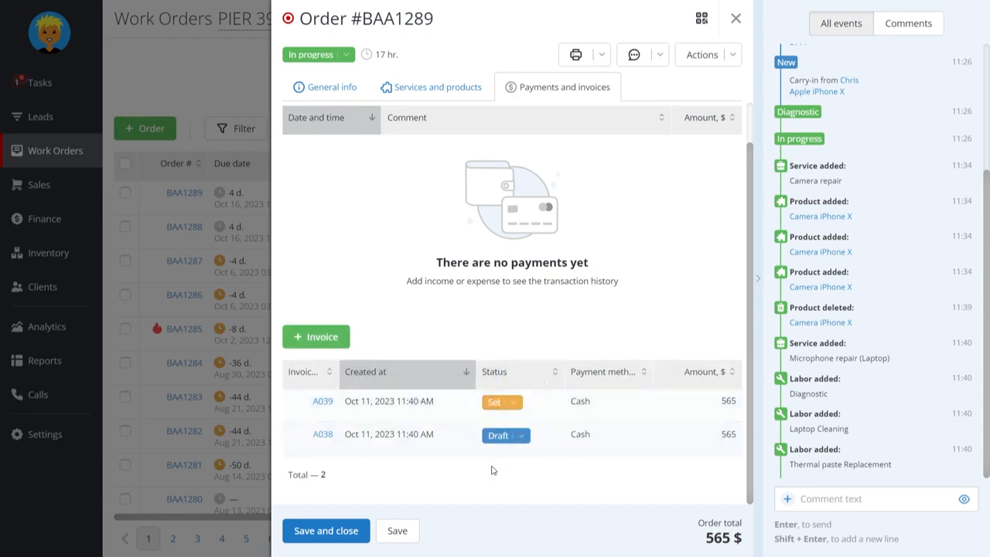
click(323, 402)
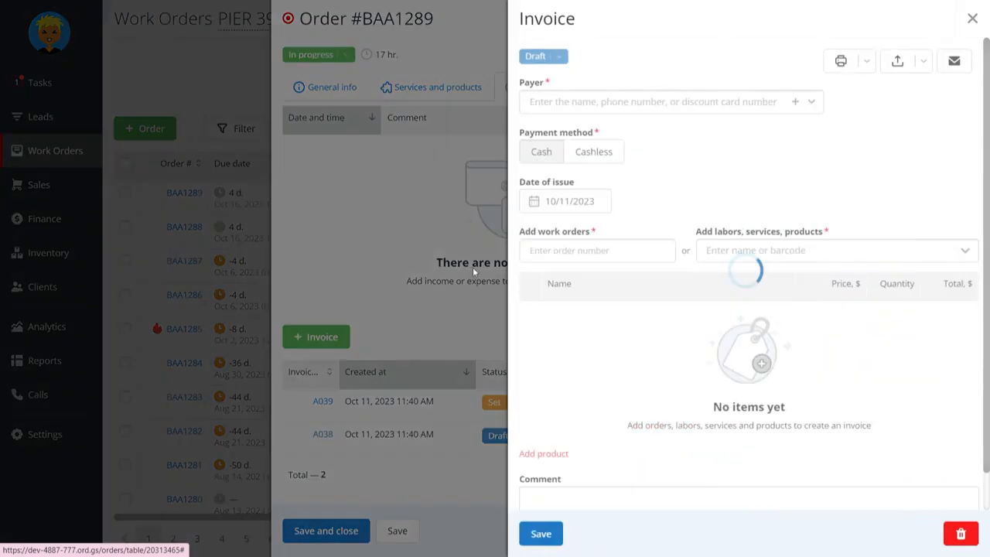
click(402, 241)
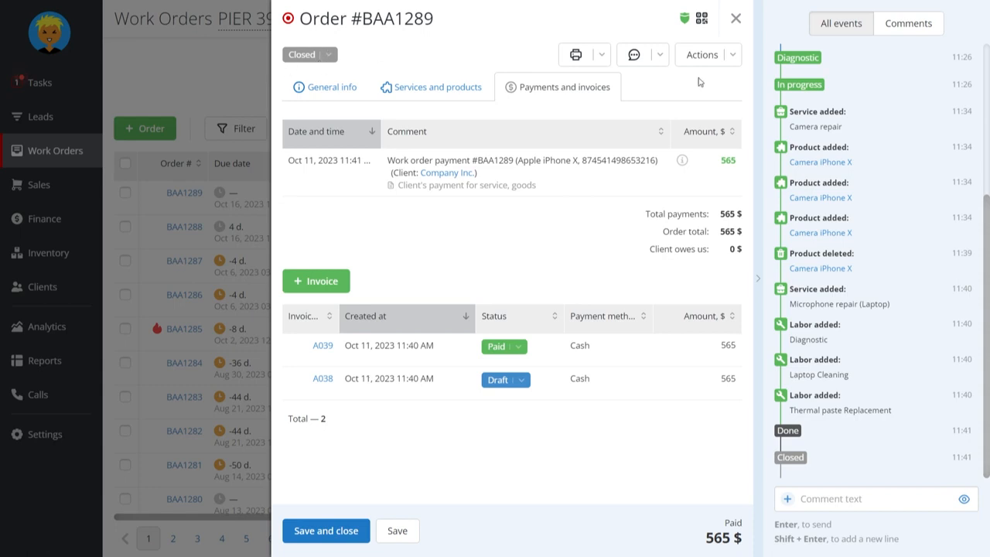
View the refund form for the closed work order and close it without creating a refund
click(736, 55)
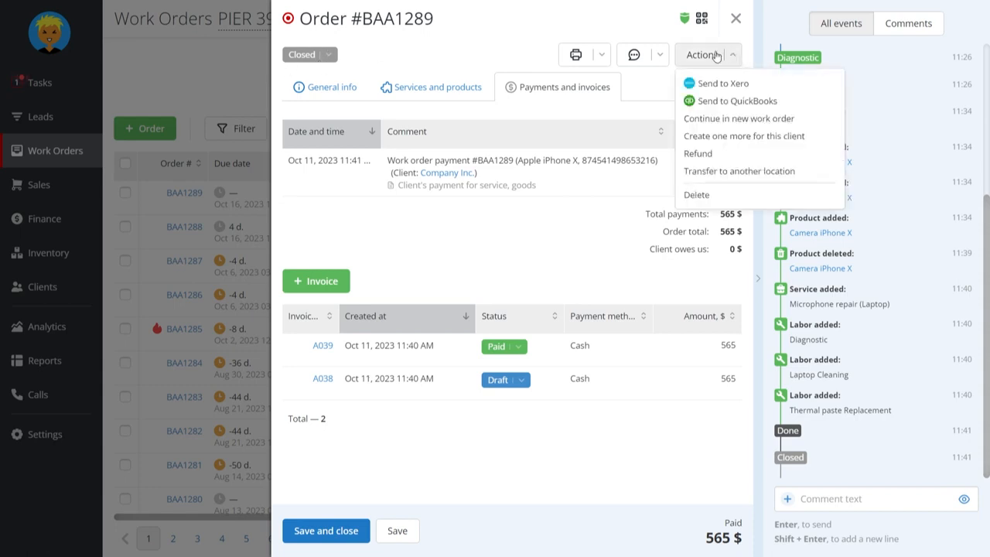
click(715, 155)
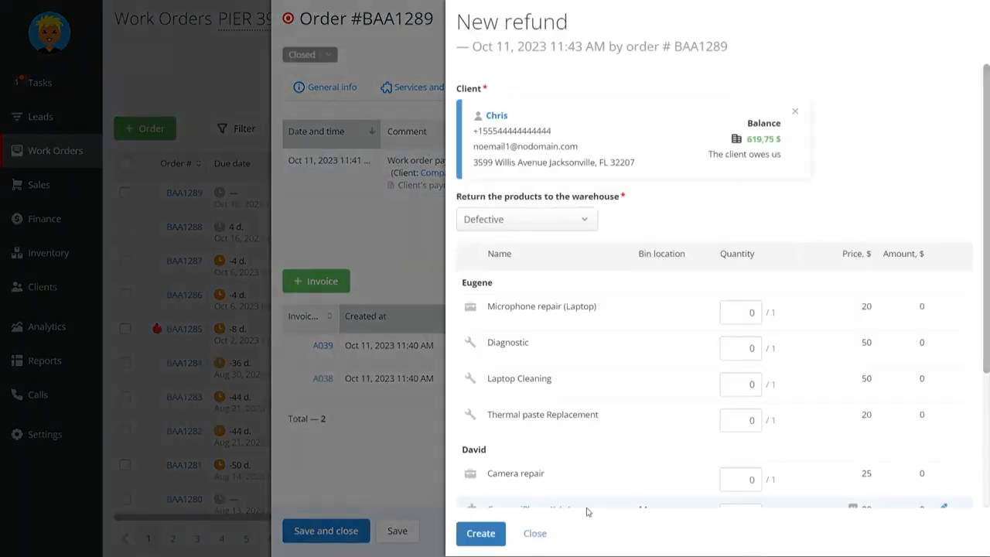
click(536, 534)
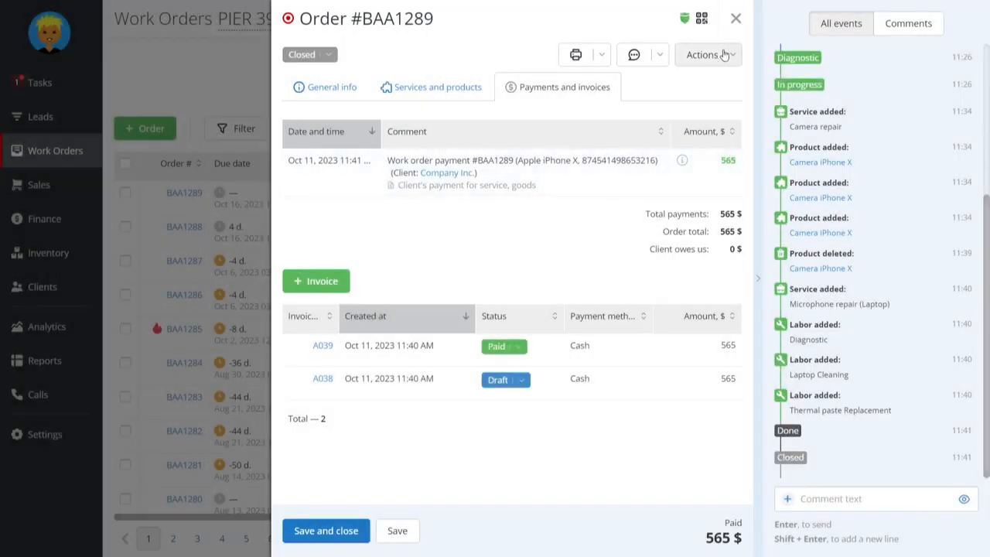
Continue the closed order in a new work order, view the available work order types, and close the form without creating it
click(724, 55)
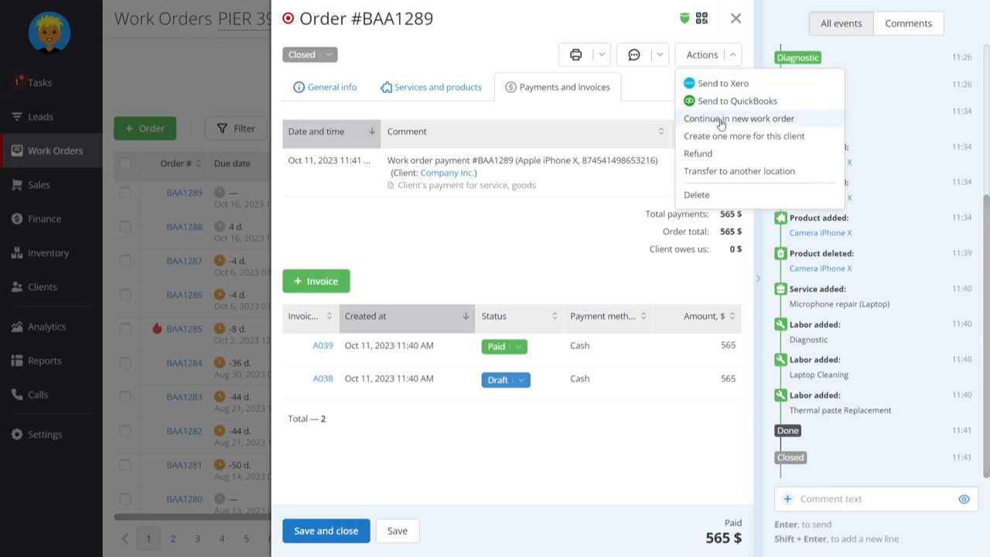
click(720, 120)
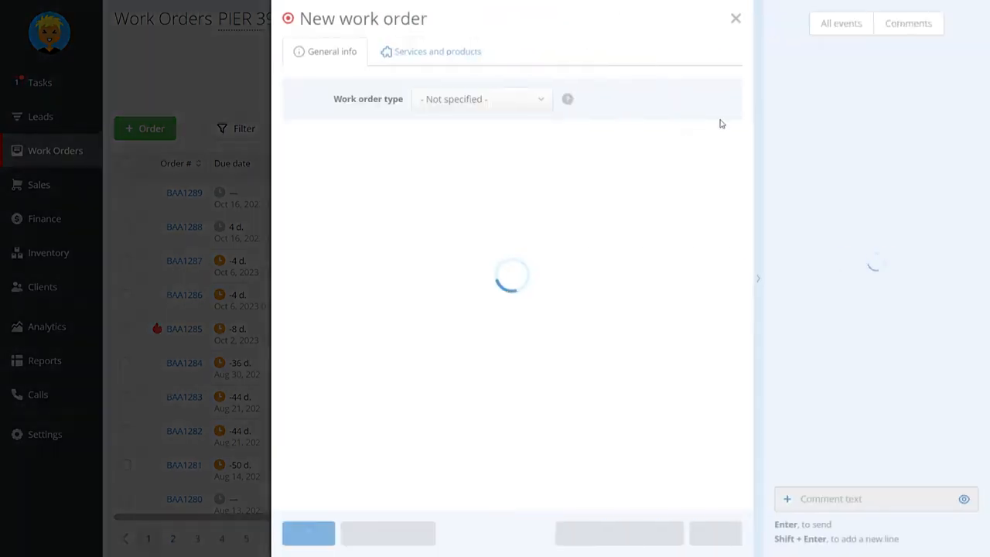
click(502, 104)
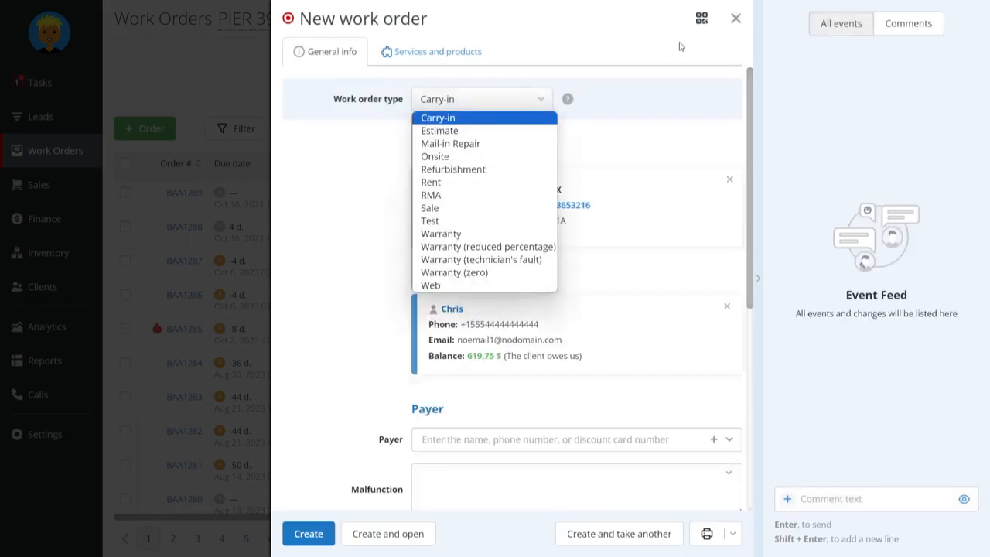
click(738, 19)
click(737, 20)
Check the closed order's warranty period and the warranty marks on its services and products
mouse_move(686, 24)
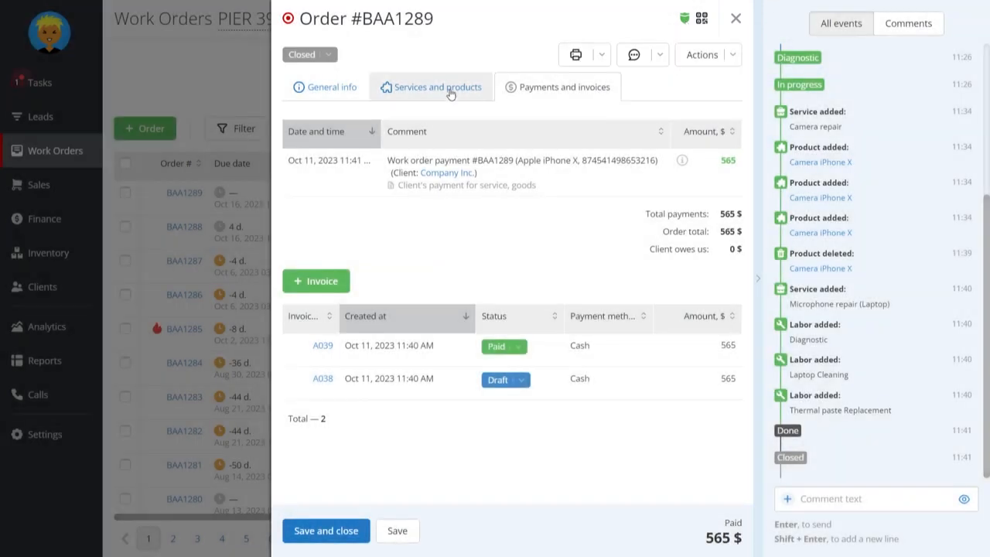
click(450, 89)
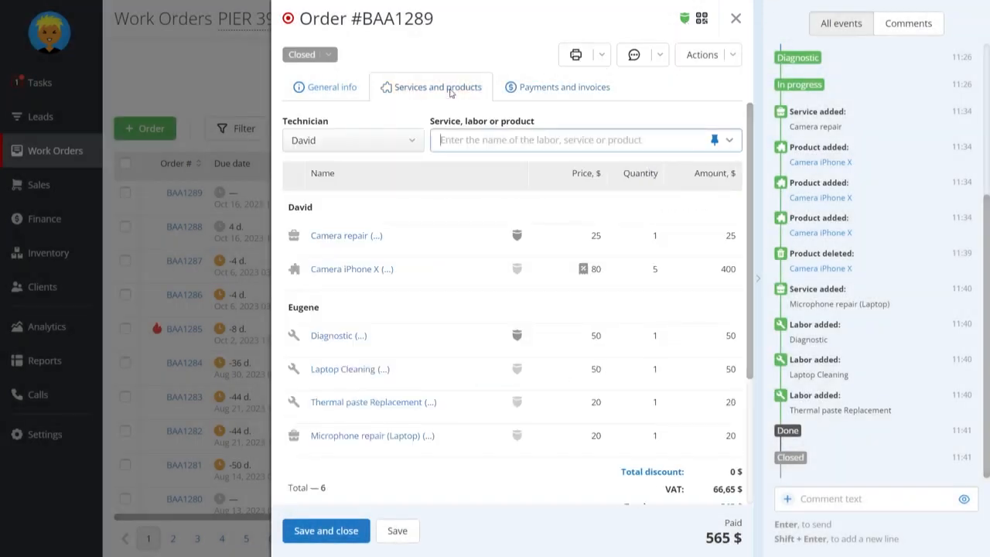
mouse_move(519, 341)
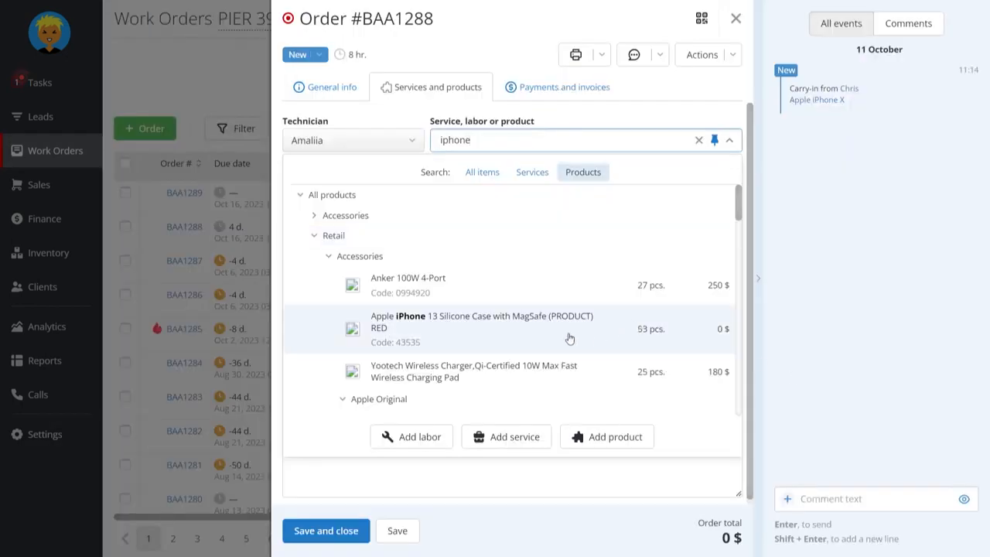
Select a product from the "iphone" search results in the new iPhone X order and enter 3 in its details
click(550, 289)
double_click(714, 234)
text(3)
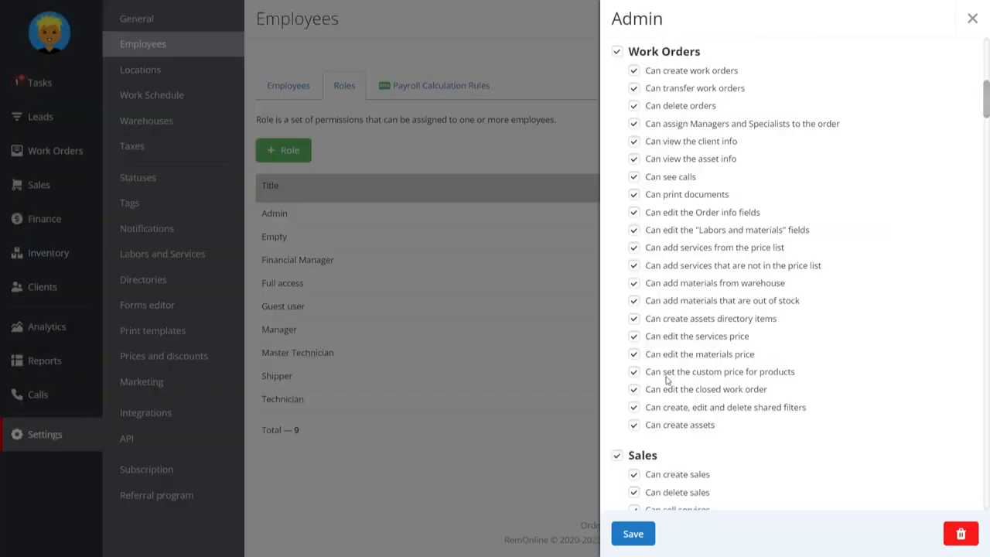
Disable the Admin role's Work Orders permission "Can set the custom price for products", keeping "Can edit the materials price" enabled
click(633, 374)
drag(769, 357, 652, 357)
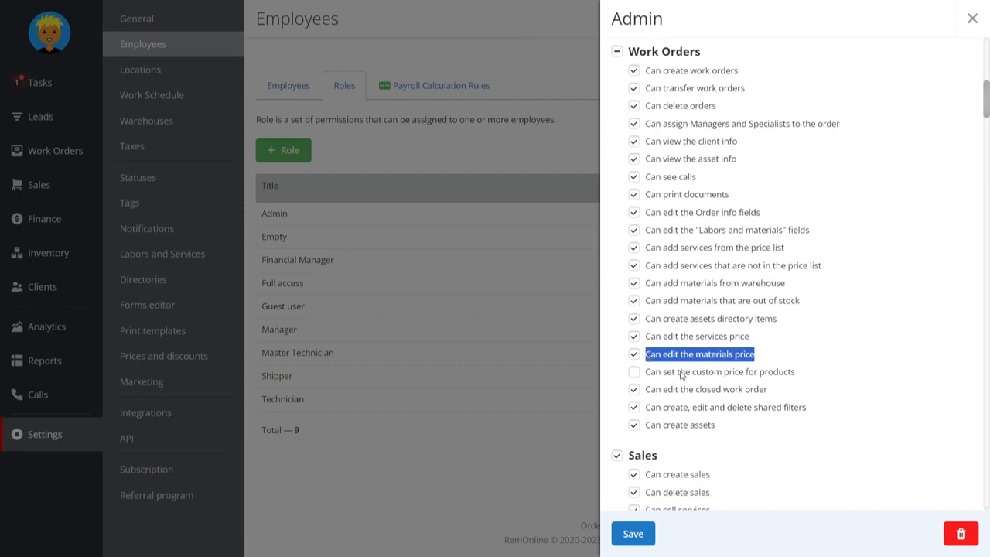
click(789, 353)
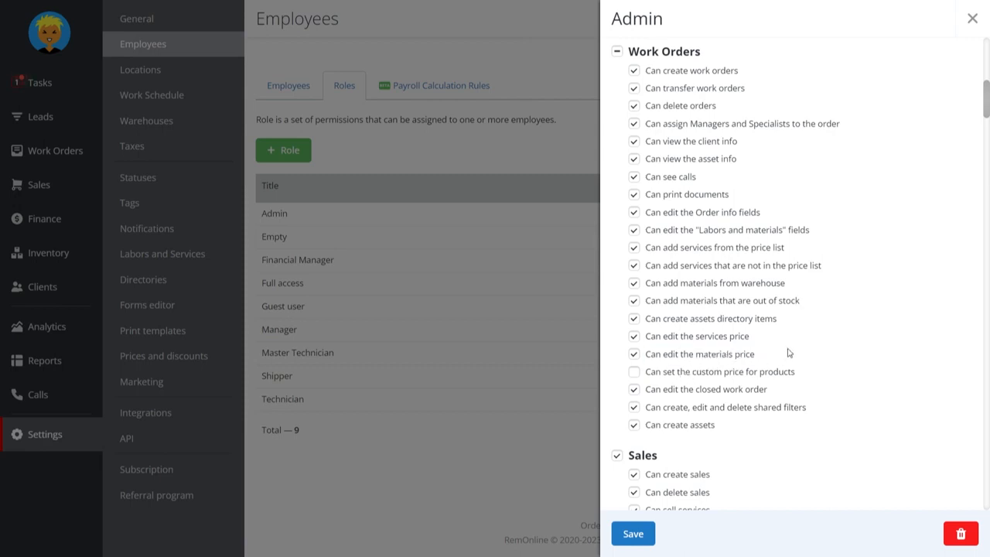